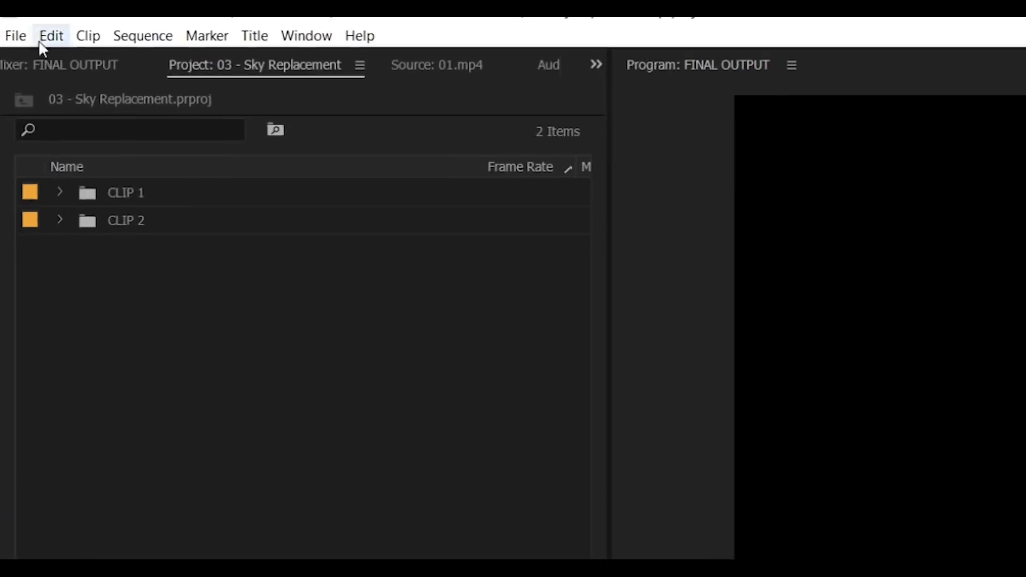
Step: Create a 23.976 fps sequence named 'Sky Replacement Tutorial', then select both beach and star clips
{"action": "left_click", "coordinate": [10, 25]}
{"action": "mouse_move", "coordinate": [27, 39]}
{"action": "left_click", "coordinate": [503, 128]}
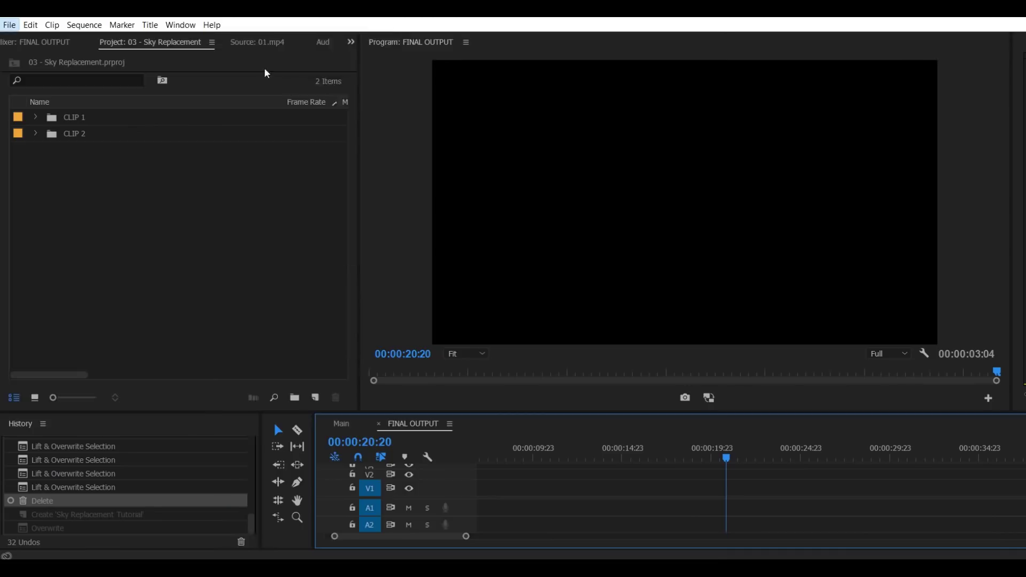
{"action": "left_click", "coordinate": [327, 41]}
{"action": "left_click", "coordinate": [470, 162]}
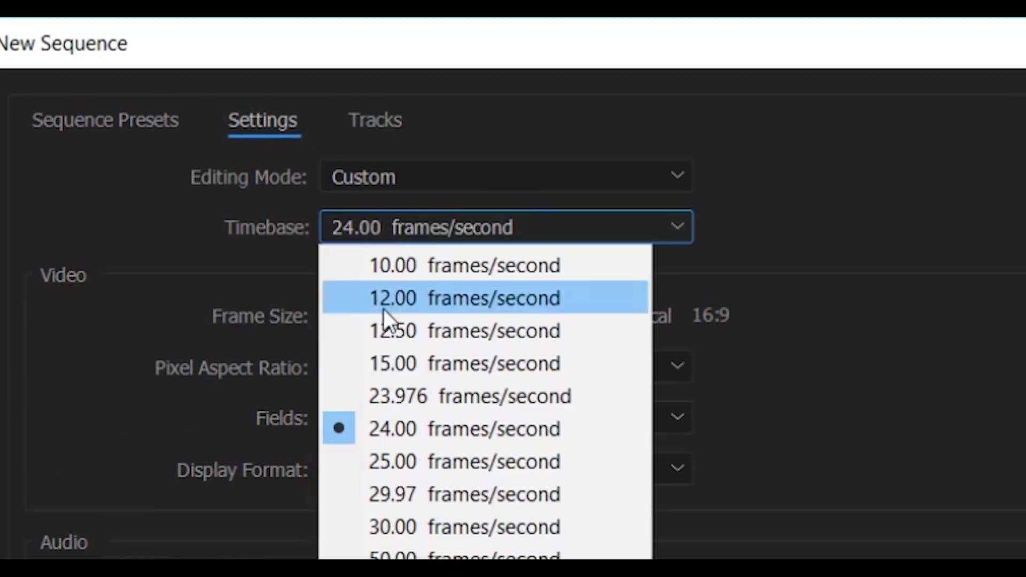
{"action": "left_click", "coordinate": [386, 395]}
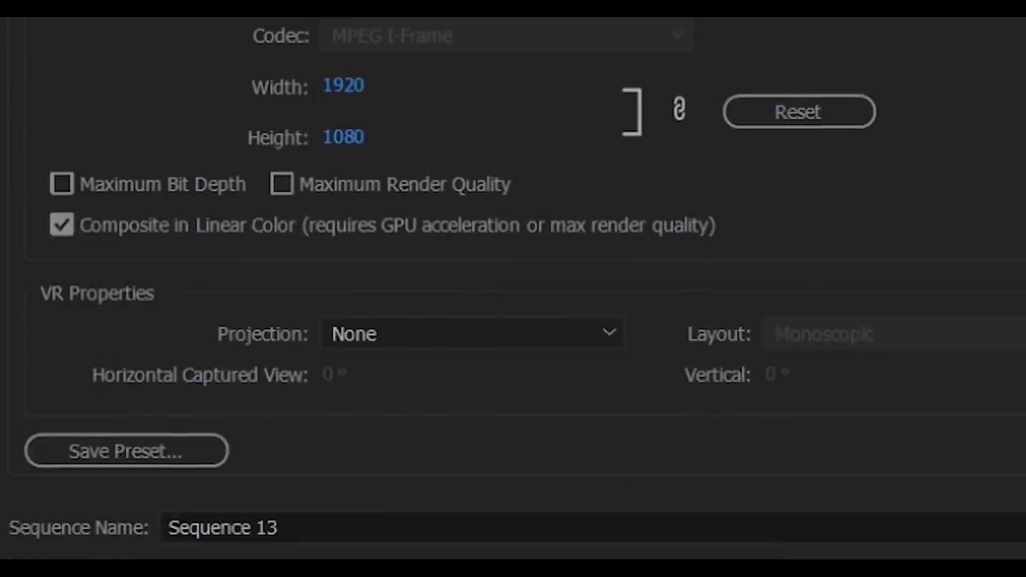
{"action": "left_click", "coordinate": [311, 444]}
{"action": "left_click_drag", "start_coordinate": [312, 444], "coordinate": [21, 416]}
{"action": "type", "text": "Sky Replacement Tutorial"}
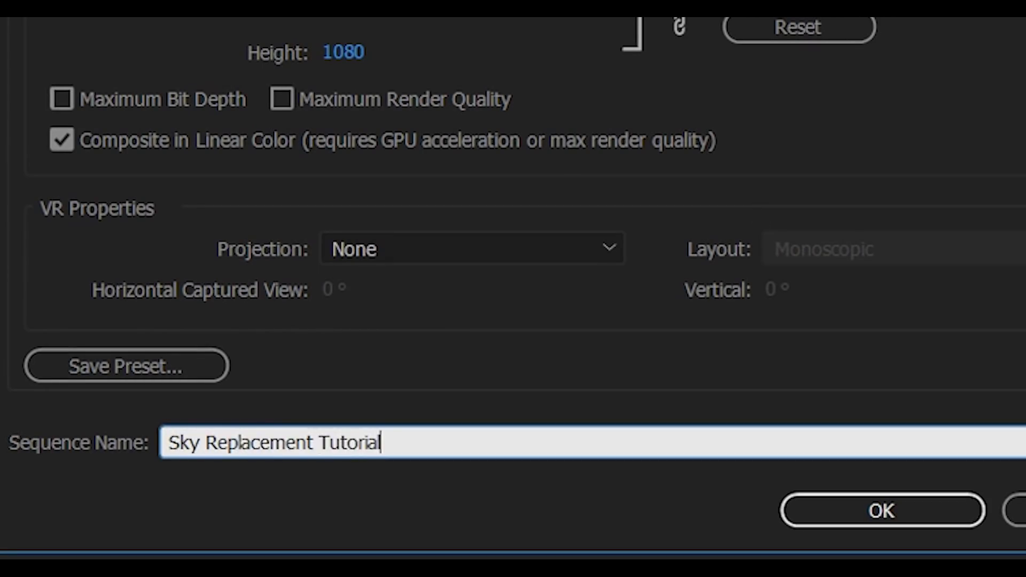
{"action": "left_click", "coordinate": [882, 510]}
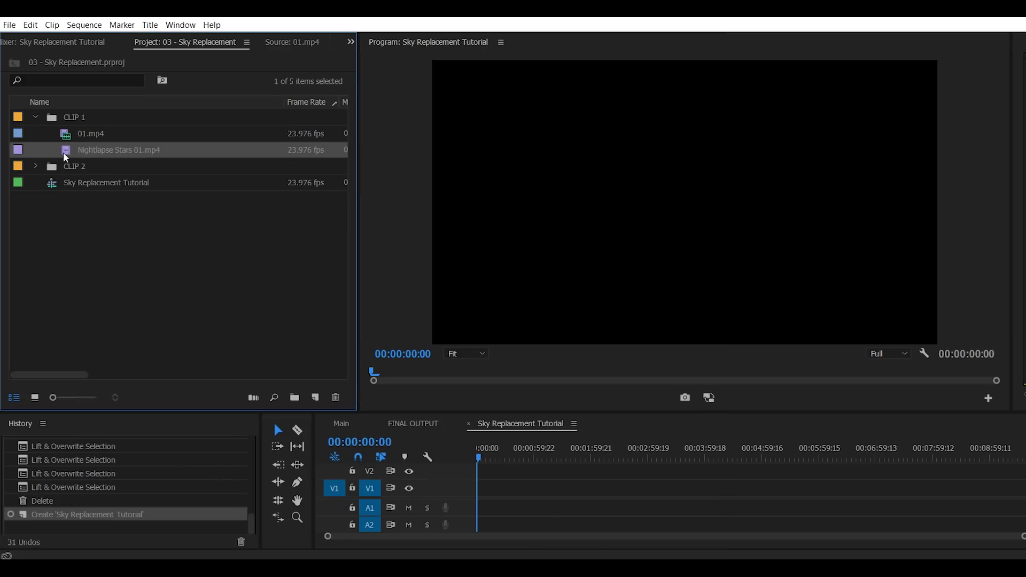
{"action": "left_click", "coordinate": [64, 134], "text": "ctrl"}
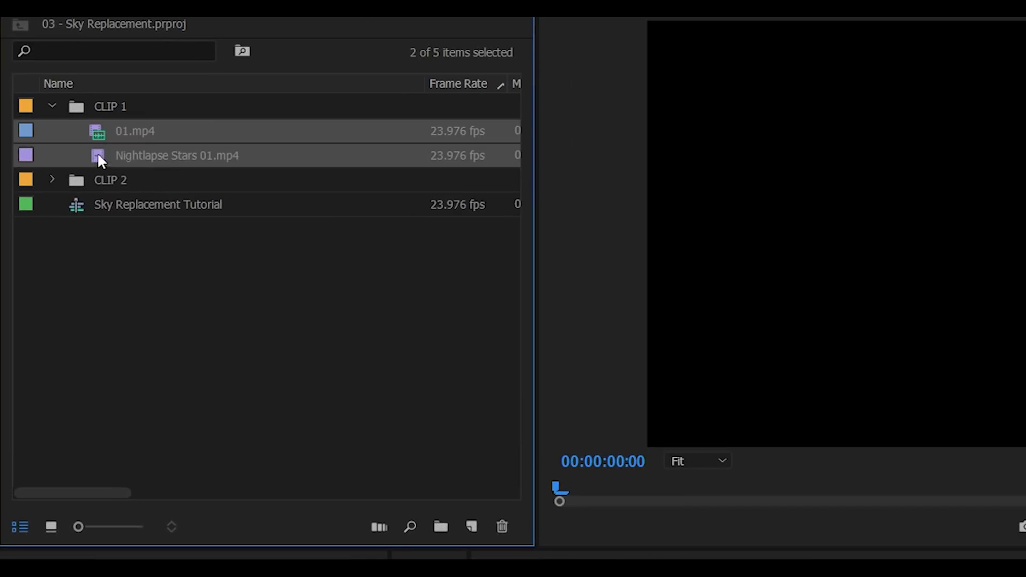
Step: Add the beach and star clips to the sequence, fit the timeline and preview playback
{"action": "left_click_drag", "start_coordinate": [68, 149], "coordinate": [358, 330]}
{"action": "left_click_drag", "start_coordinate": [444, 377], "coordinate": [596, 571]}
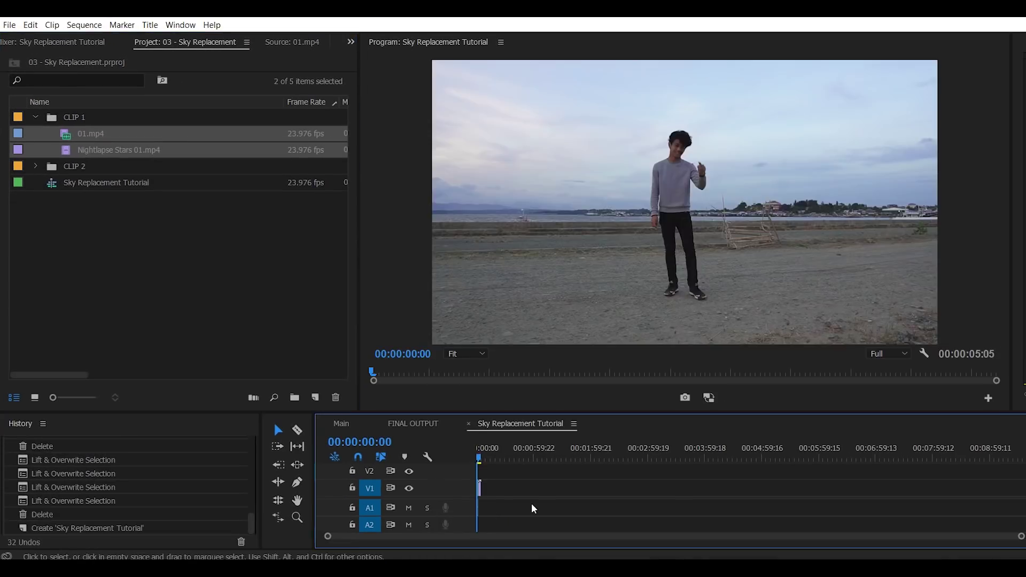
{"action": "key", "text": "backslash"}
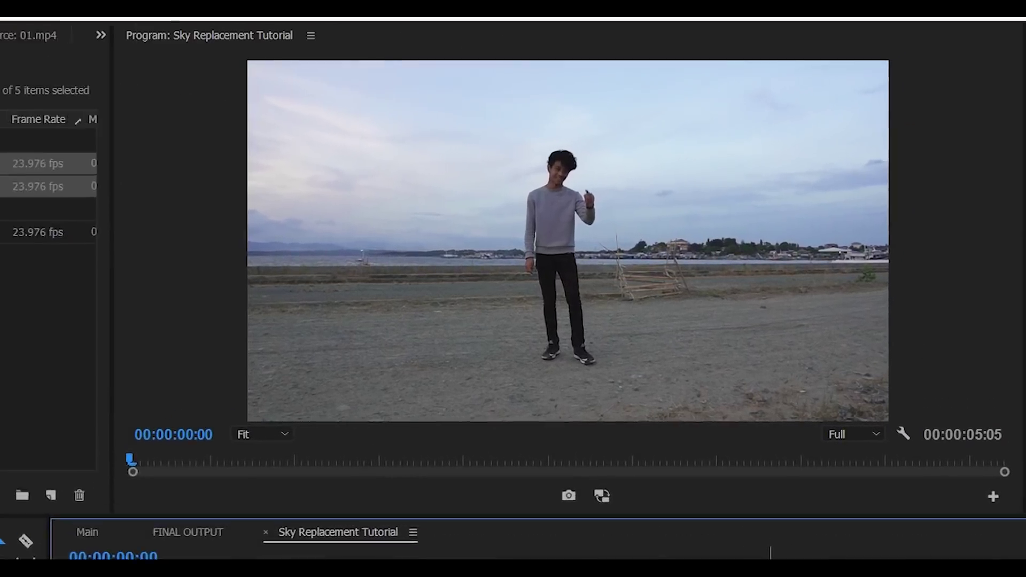
{"action": "key", "text": "space"}
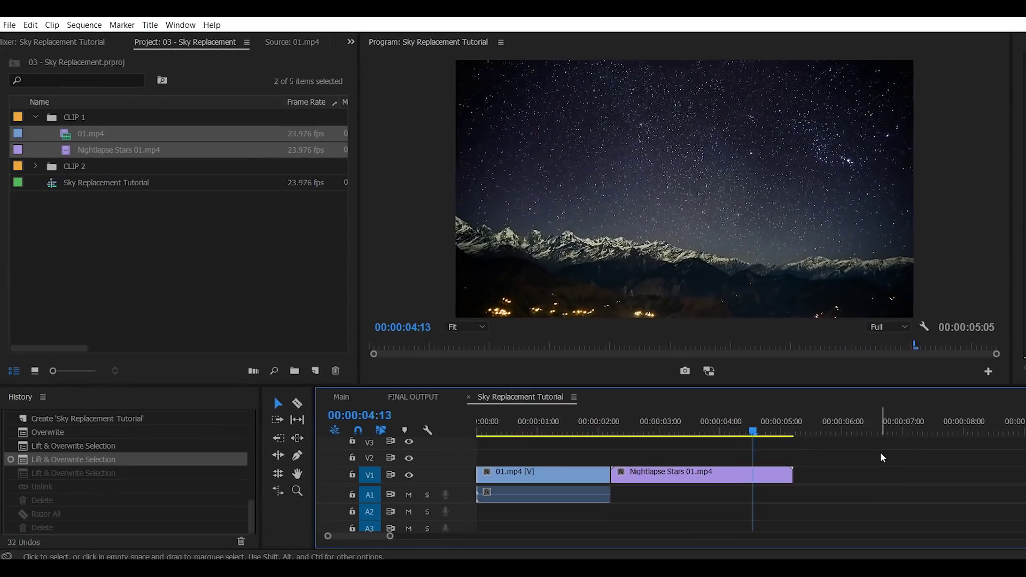
Step: Stack the star clip on V2 at the start and trim both clips at 00:00:02:05
{"action": "left_click_drag", "start_coordinate": [630, 474], "coordinate": [495, 457]}
{"action": "left_click_drag", "start_coordinate": [404, 427], "coordinate": [404, 428]}
{"action": "key", "text": "Up"}
{"action": "key", "text": "ctrl+shift+k"}
{"action": "left_click", "coordinate": [612, 430]}
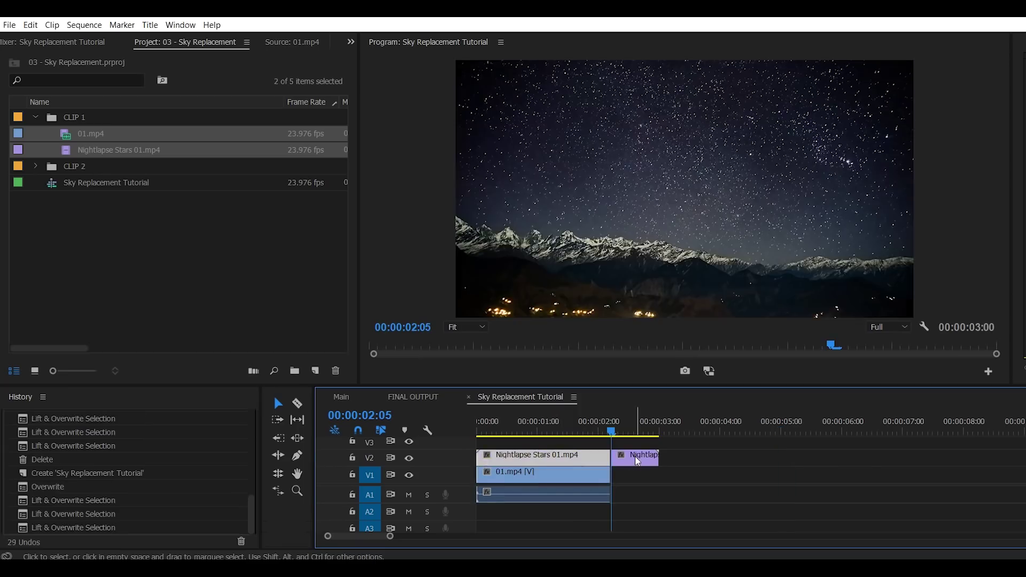
{"action": "key", "text": "Delete"}
Step: Unlink the beach clip's audio and delete it
{"action": "right_click", "coordinate": [580, 474]}
{"action": "left_click", "coordinate": [615, 185]}
{"action": "left_click", "coordinate": [588, 493]}
{"action": "key", "text": "Delete"}
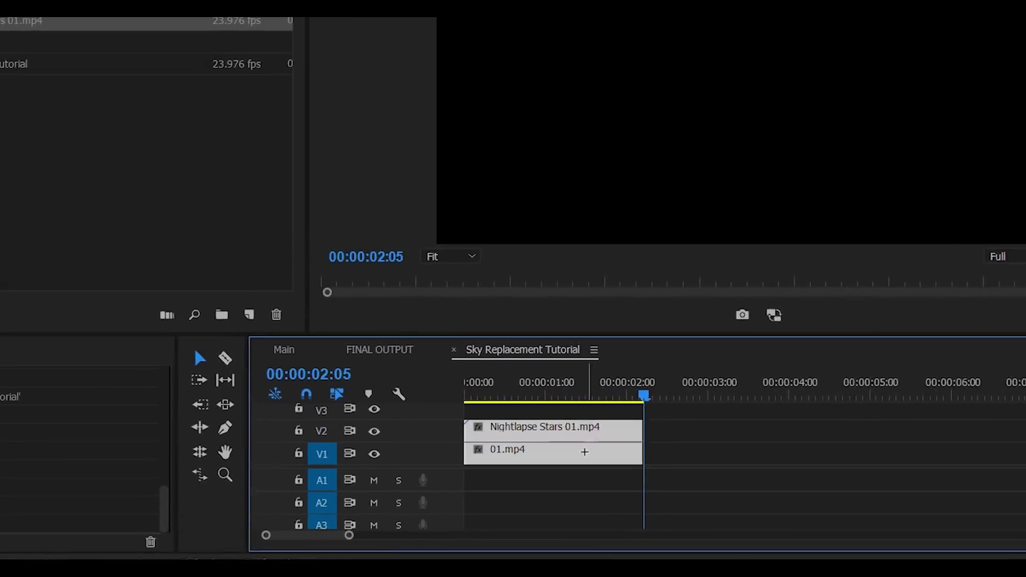
Step: Replace the stacked clips with an After Effects composition
{"action": "key", "text": "Up"}
{"action": "right_click", "coordinate": [593, 435]}
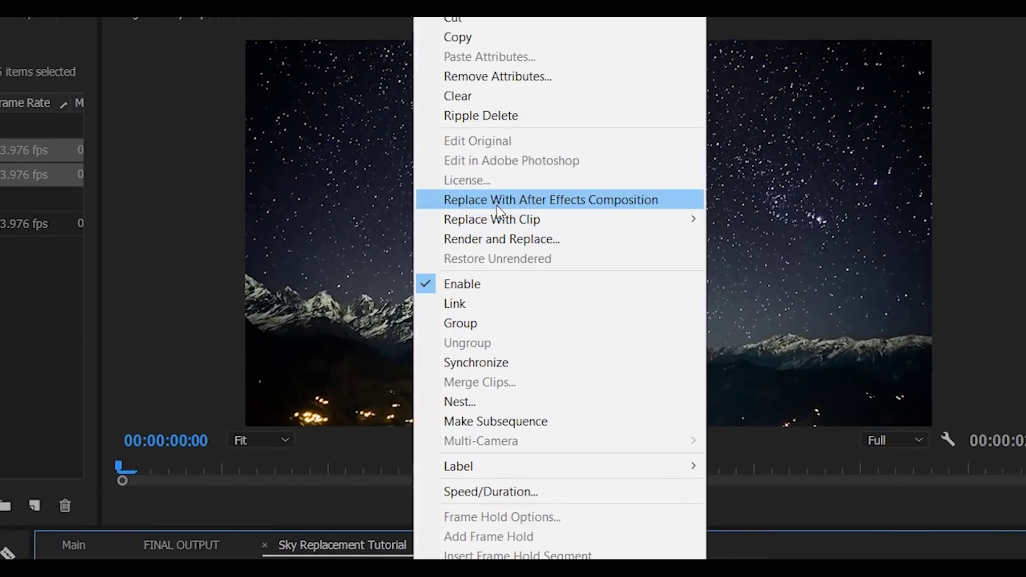
{"action": "left_click", "coordinate": [496, 205]}
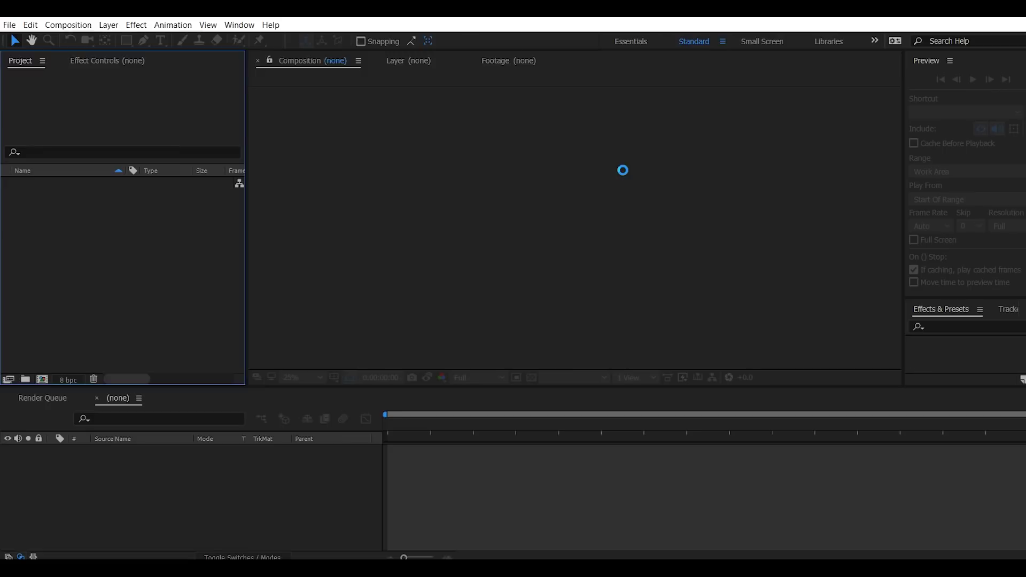
Step: Save as 'Sky Replacement Tutorial 01', move the star layer below 01.mp4, and open 01.mp4's Layer panel
{"action": "type", "text": "Sky Replacement T"}
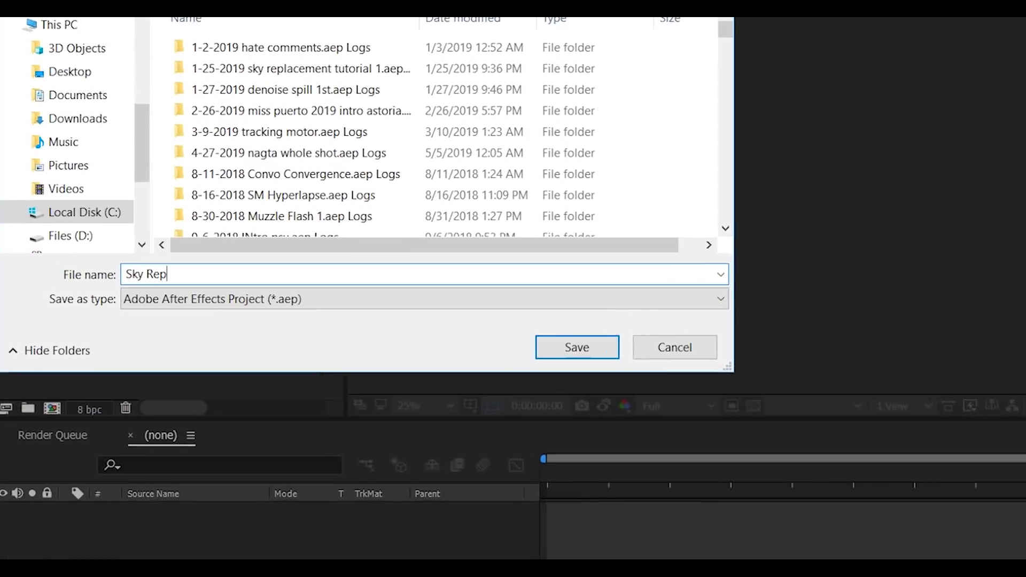
{"action": "type", "text": "utorial 01"}
{"action": "key", "text": "Return"}
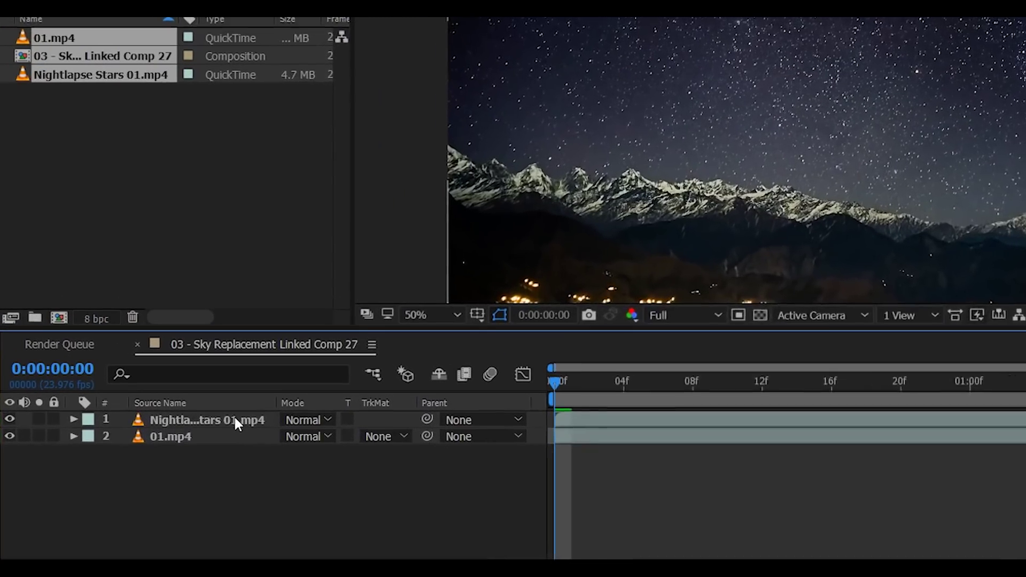
{"action": "left_click_drag", "start_coordinate": [235, 422], "coordinate": [243, 445]}
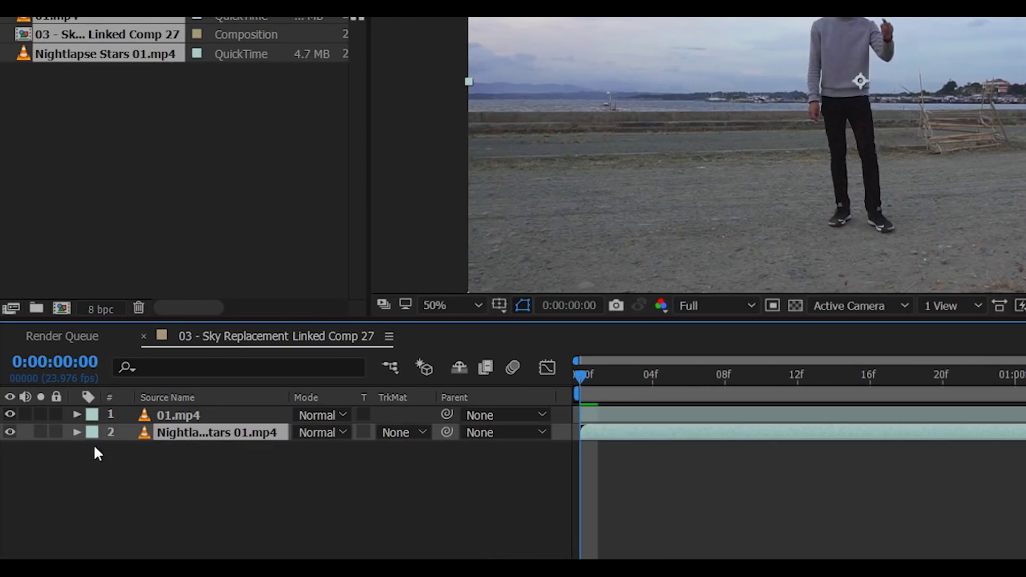
{"action": "double_click", "coordinate": [229, 411]}
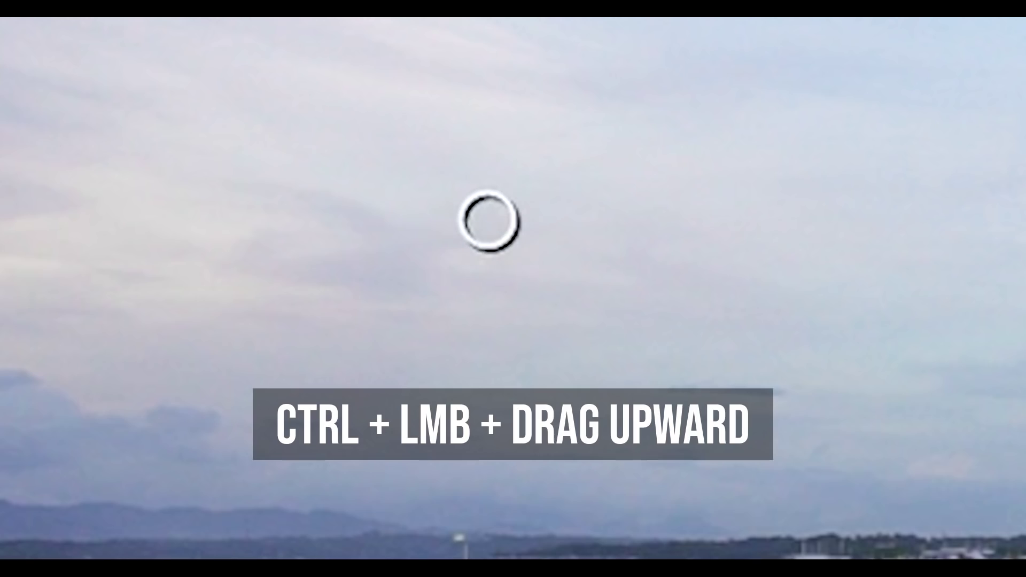
Step: Paint the sky with a smaller Roto Brush, then subtract the left water from the matte
{"action": "left_click_drag", "start_coordinate": [488, 221], "coordinate": [479, 217]}
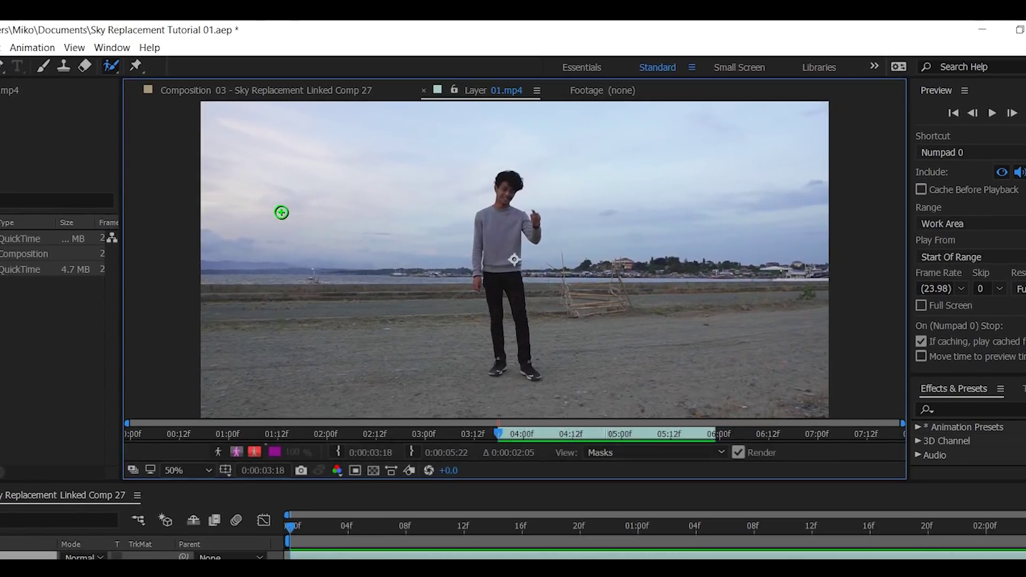
{"action": "left_click_drag", "start_coordinate": [277, 227], "coordinate": [278, 185]}
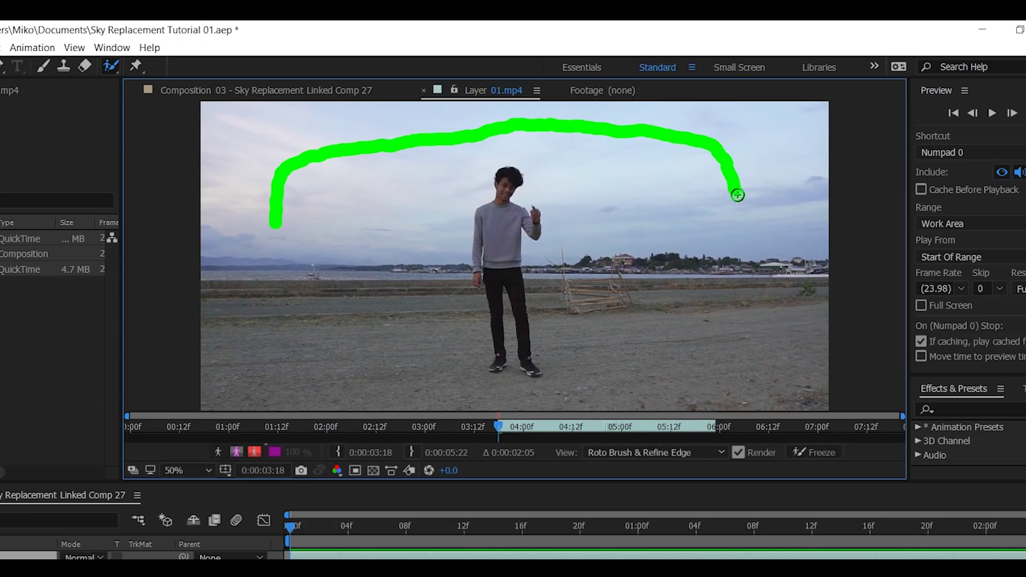
{"action": "left_click_drag", "start_coordinate": [738, 196], "coordinate": [738, 195]}
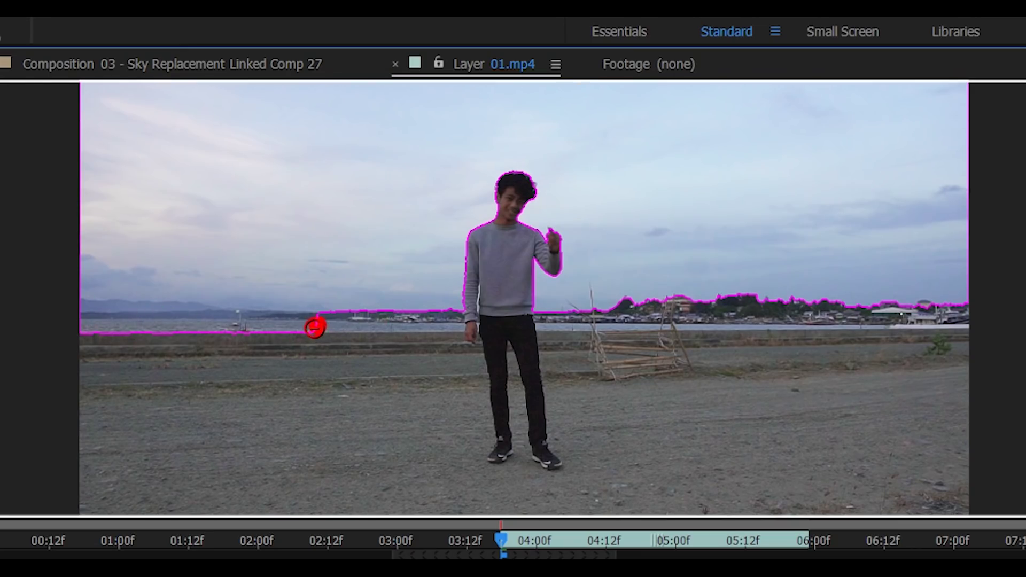
{"action": "left_click_drag", "start_coordinate": [321, 327], "coordinate": [315, 327]}
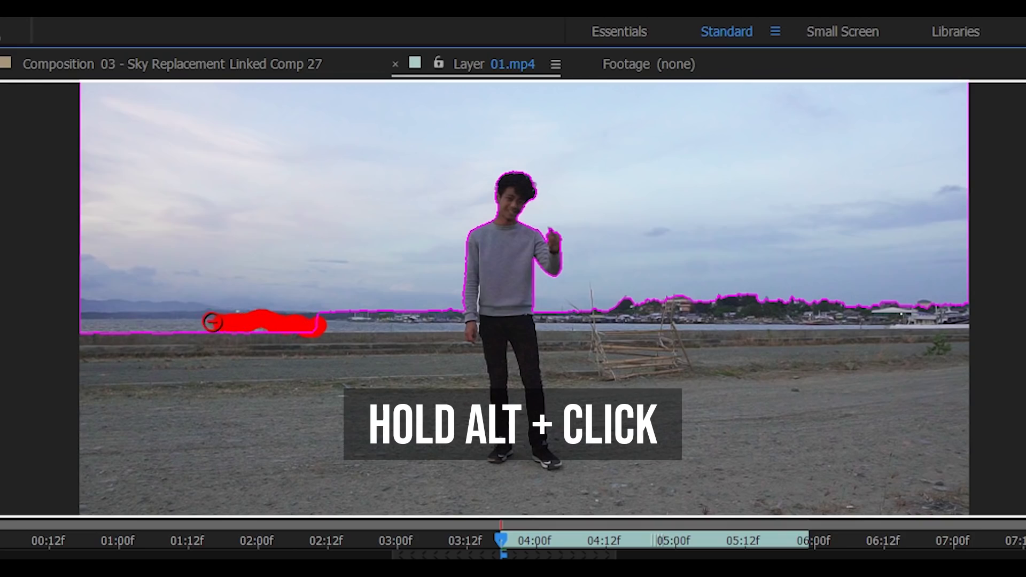
{"action": "left_click_drag", "start_coordinate": [132, 319], "coordinate": [69, 318]}
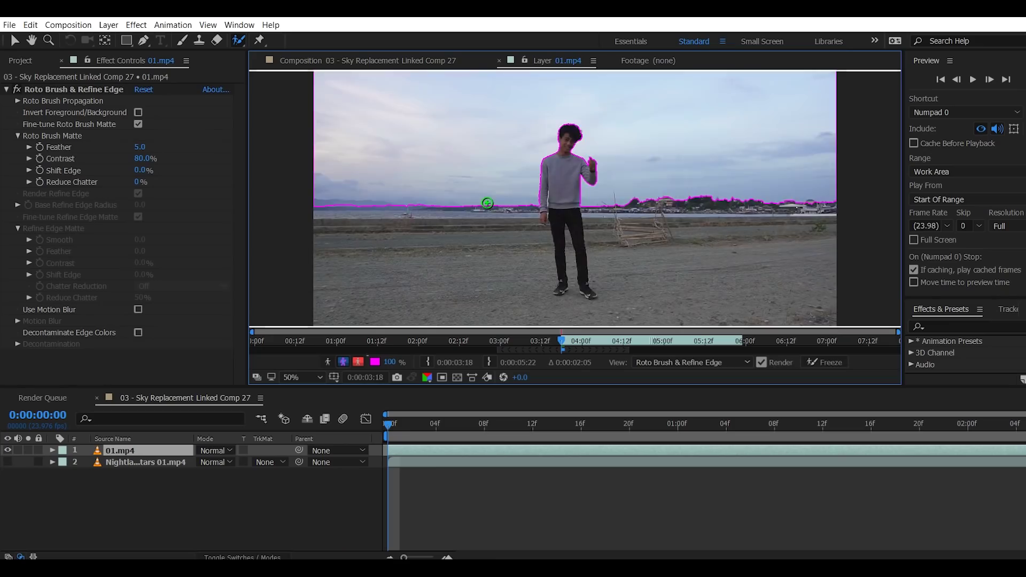
Step: Inspect the horizon matte, touch up the sky on a later frame, and play to check propagation
{"action": "scroll", "coordinate": [443, 197], "scroll_direction": "up", "scroll_amount": 8}
{"action": "scroll", "coordinate": [514, 182], "scroll_direction": "down", "scroll_amount": 4}
{"action": "scroll", "coordinate": [600, 167], "scroll_direction": "up", "scroll_amount": 3}
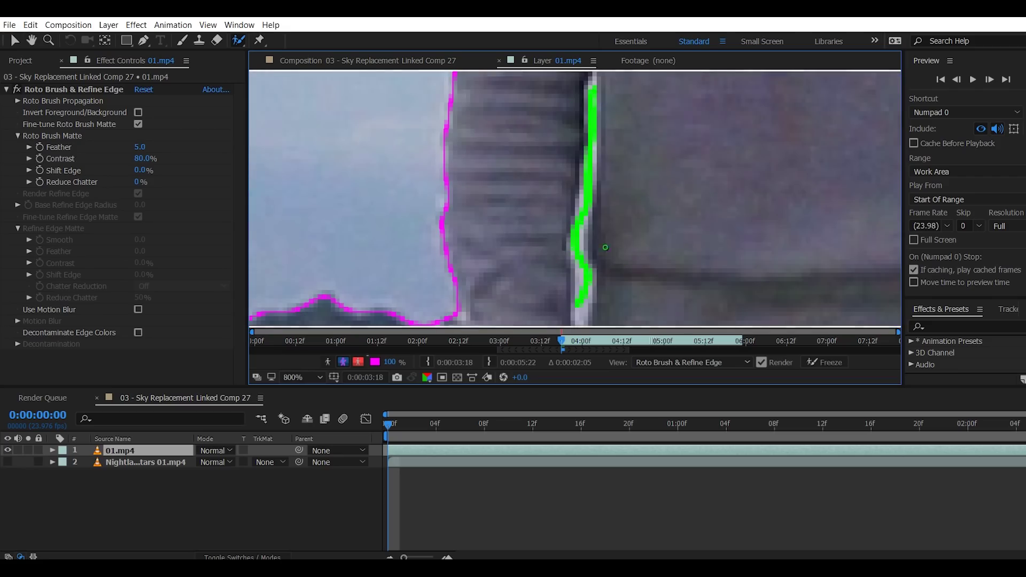
{"action": "scroll", "coordinate": [608, 243], "scroll_direction": "down", "scroll_amount": 7}
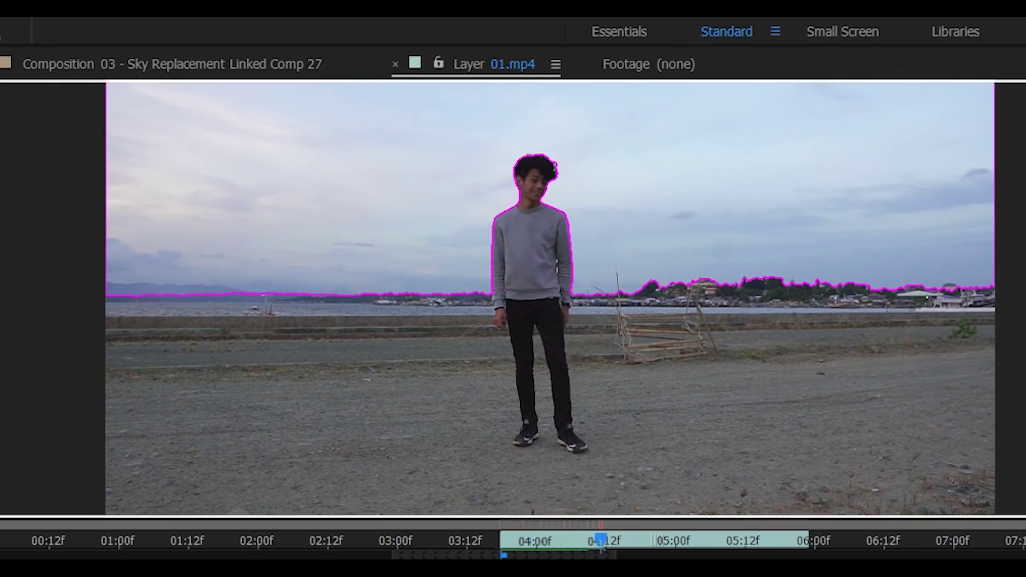
{"action": "scroll", "coordinate": [368, 234], "scroll_direction": "down", "scroll_amount": 2}
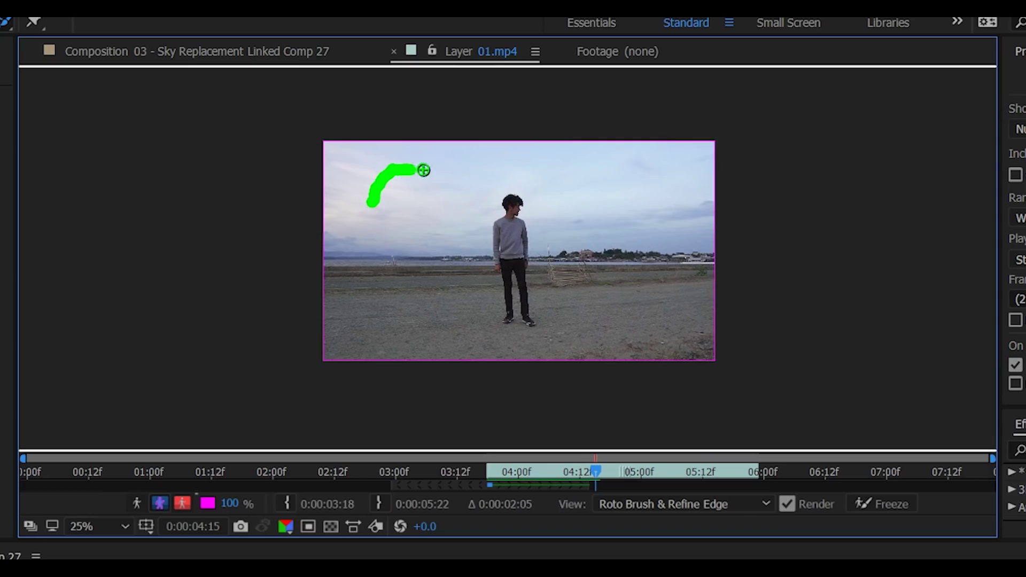
{"action": "left_click_drag", "start_coordinate": [380, 176], "coordinate": [380, 179]}
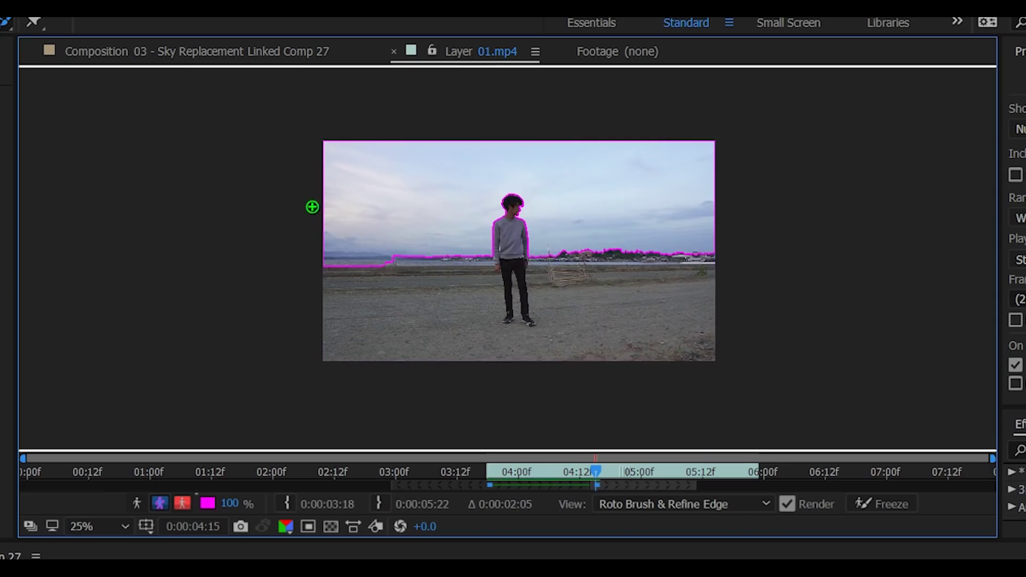
{"action": "scroll", "coordinate": [258, 264], "scroll_direction": "up", "scroll_amount": 2}
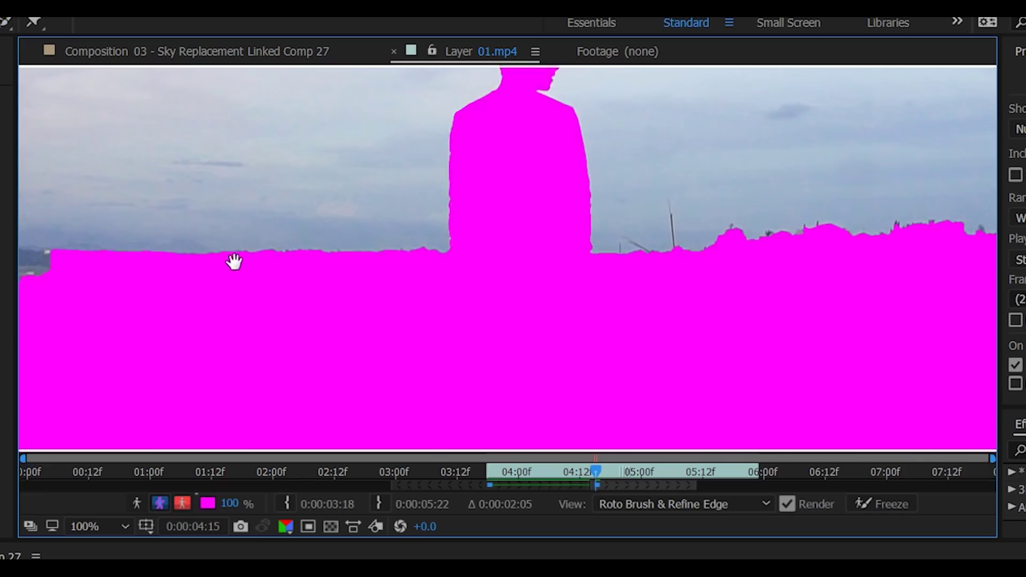
{"action": "left_click_drag", "start_coordinate": [268, 257], "coordinate": [506, 302]}
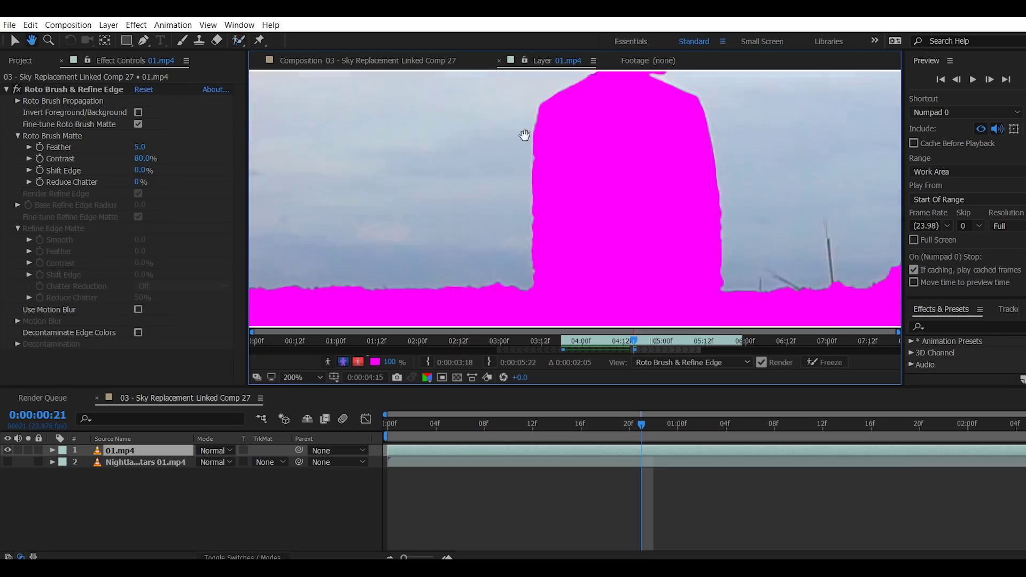
{"action": "scroll", "coordinate": [527, 133], "scroll_direction": "down", "scroll_amount": 2}
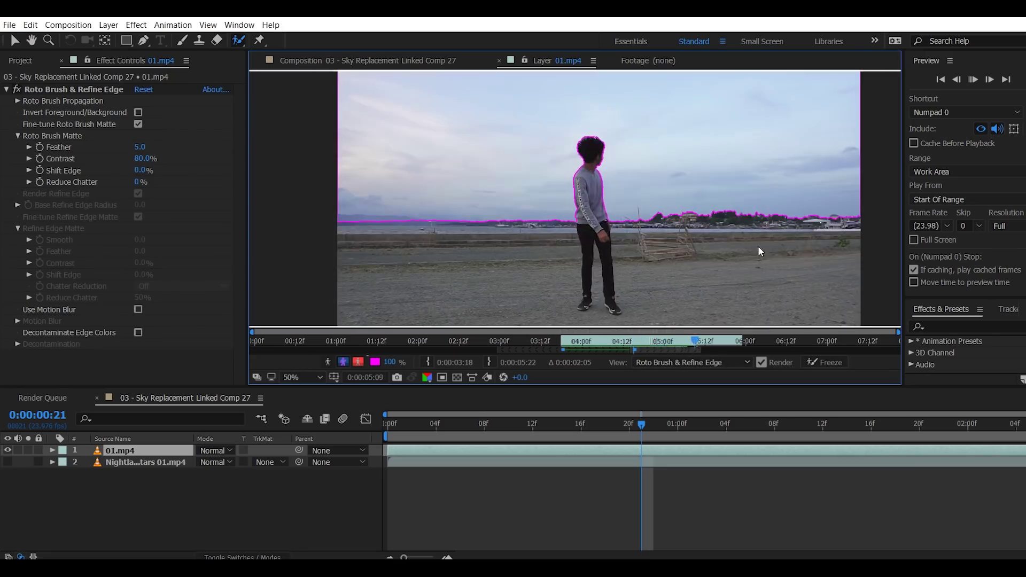
{"action": "key", "text": "space"}
{"action": "scroll", "coordinate": [478, 160], "scroll_direction": "up", "scroll_amount": 3}
{"action": "key", "text": "space"}
{"action": "scroll", "coordinate": [481, 252], "scroll_direction": "down", "scroll_amount": 1}
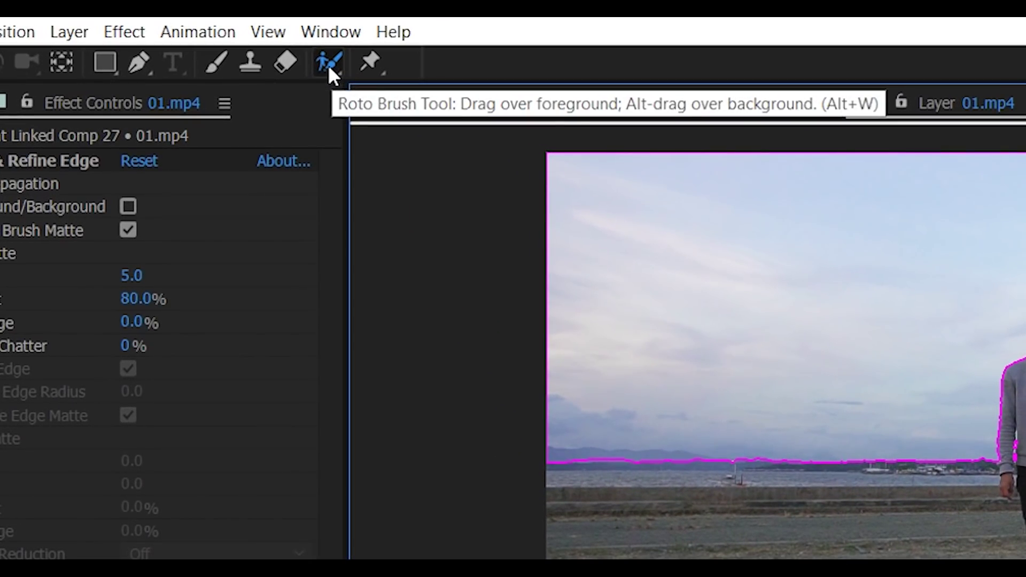
Step: Use the Refine Edge Tool to paint along the horizon from left to right
{"action": "left_click", "coordinate": [282, 53]}
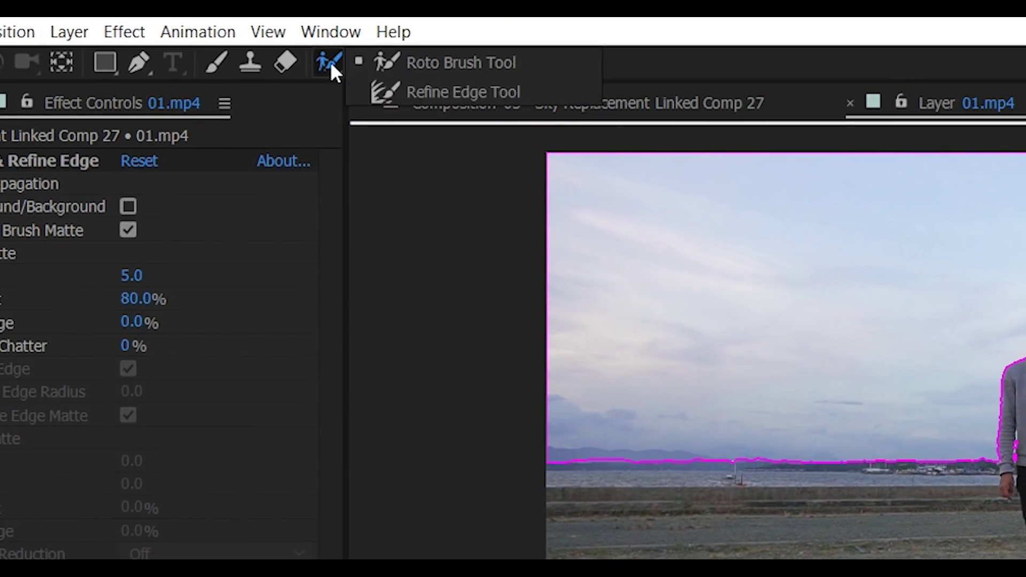
{"action": "mouse_move", "coordinate": [330, 62]}
{"action": "left_mouse_down"}
{"action": "mouse_move", "coordinate": [435, 57]}
{"action": "mouse_move", "coordinate": [443, 89]}
{"action": "left_mouse_up"}
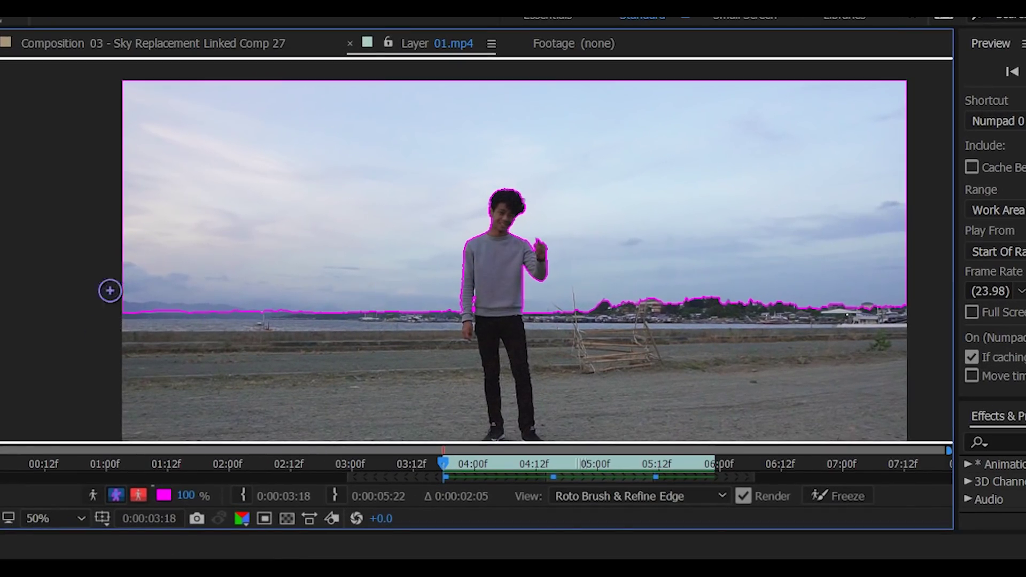
{"action": "scroll", "coordinate": [110, 291], "scroll_direction": "up", "scroll_amount": 6}
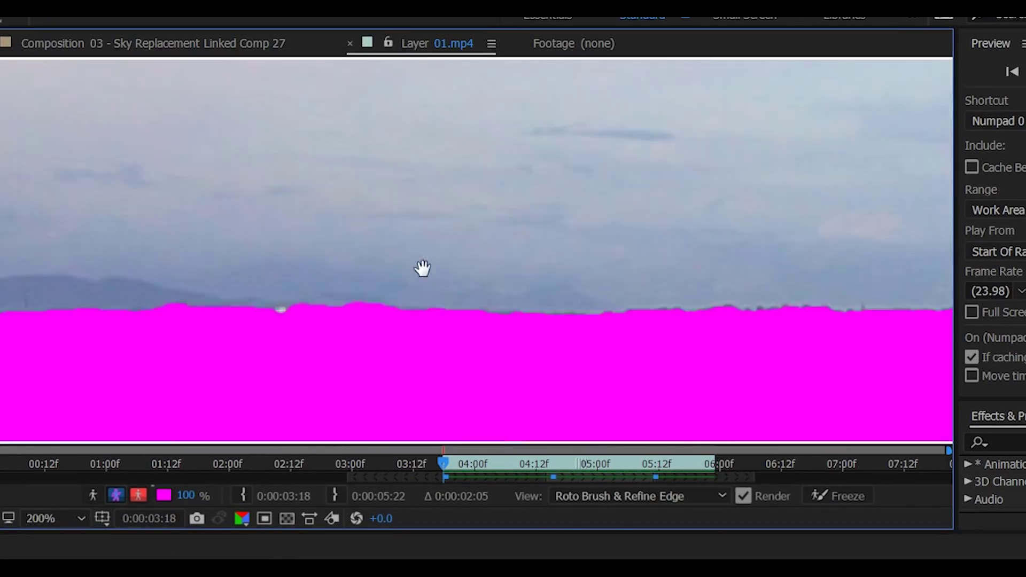
{"action": "scroll", "coordinate": [146, 270], "scroll_direction": "left", "scroll_amount": 5}
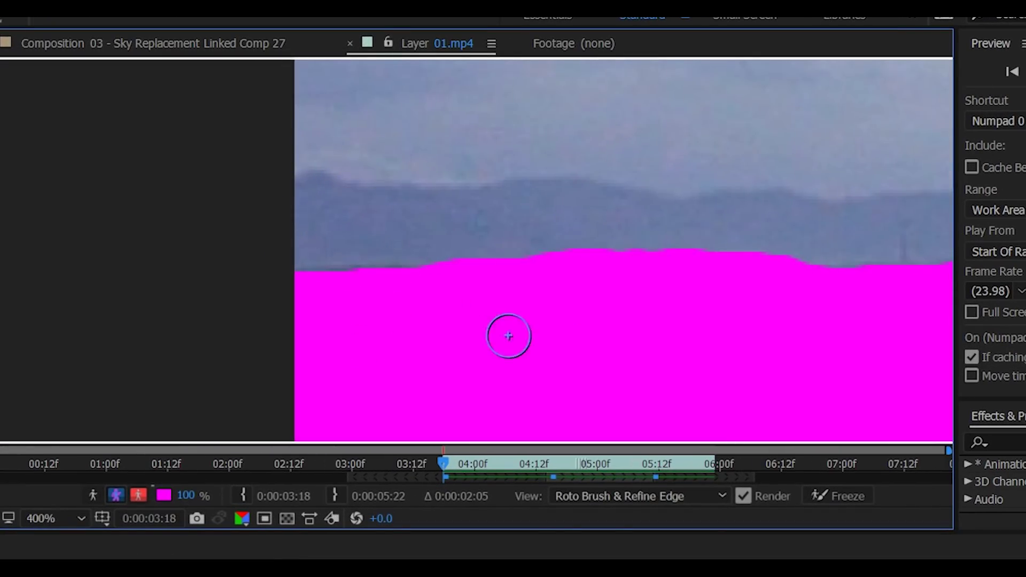
{"action": "scroll", "coordinate": [419, 210], "scroll_direction": "right", "scroll_amount": 3}
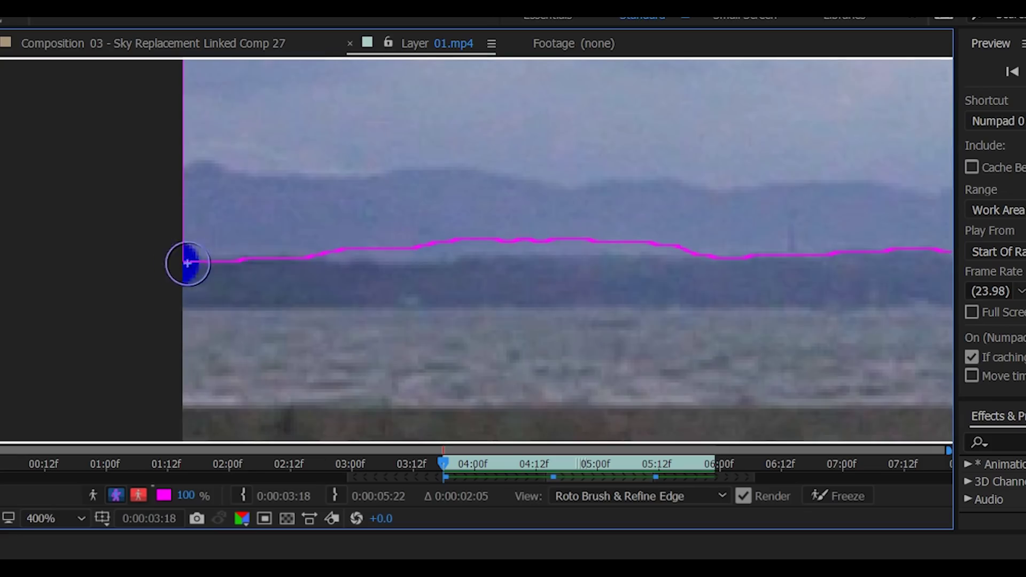
{"action": "left_click_drag", "start_coordinate": [195, 262], "coordinate": [319, 259]}
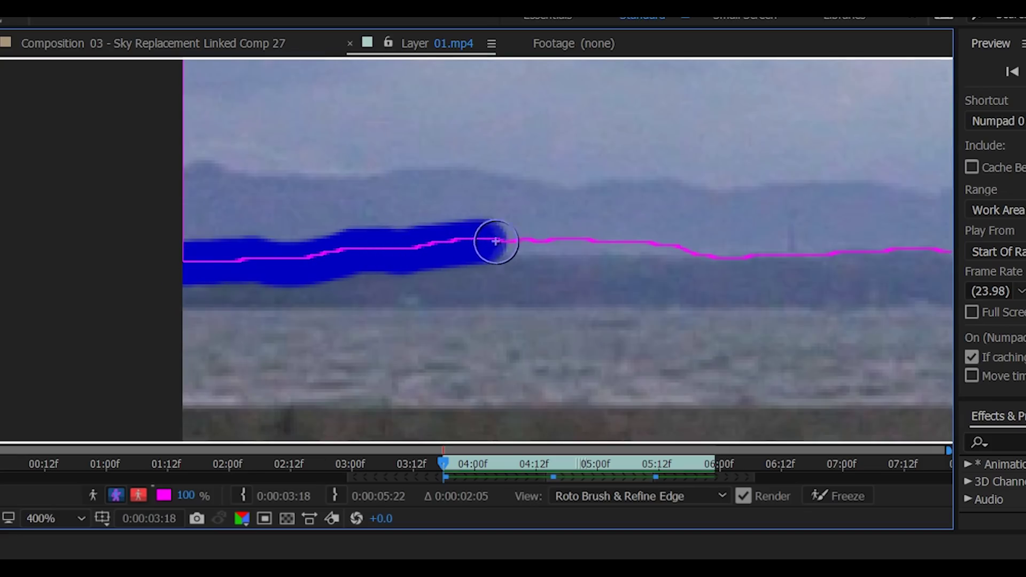
{"action": "left_click_drag", "start_coordinate": [515, 241], "coordinate": [630, 240]}
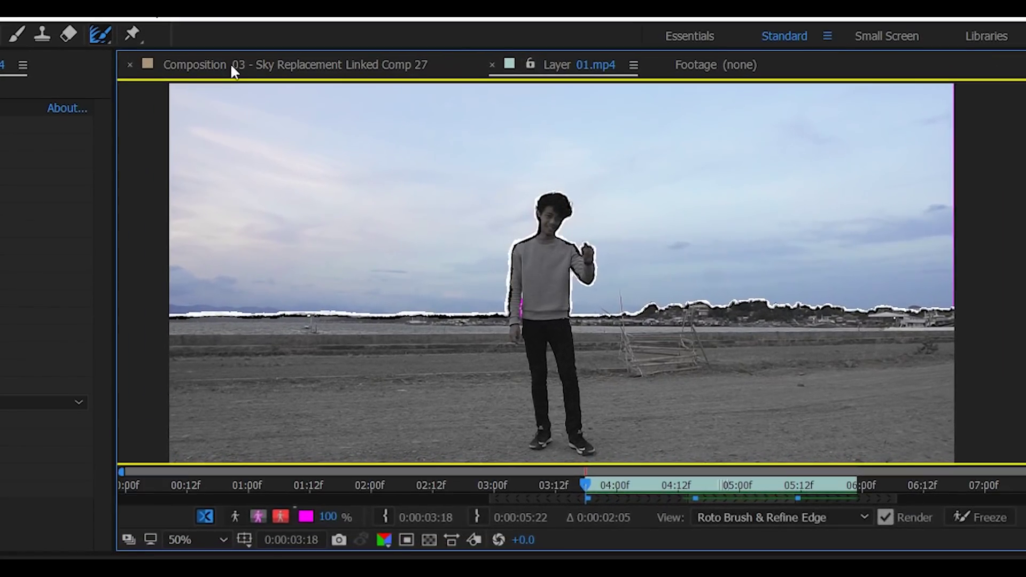
Step: Enable Invert Foreground/Background, Decontaminate Edge Colors and Use Motion Blur on the Roto Brush effect
{"action": "left_click", "coordinate": [307, 61]}
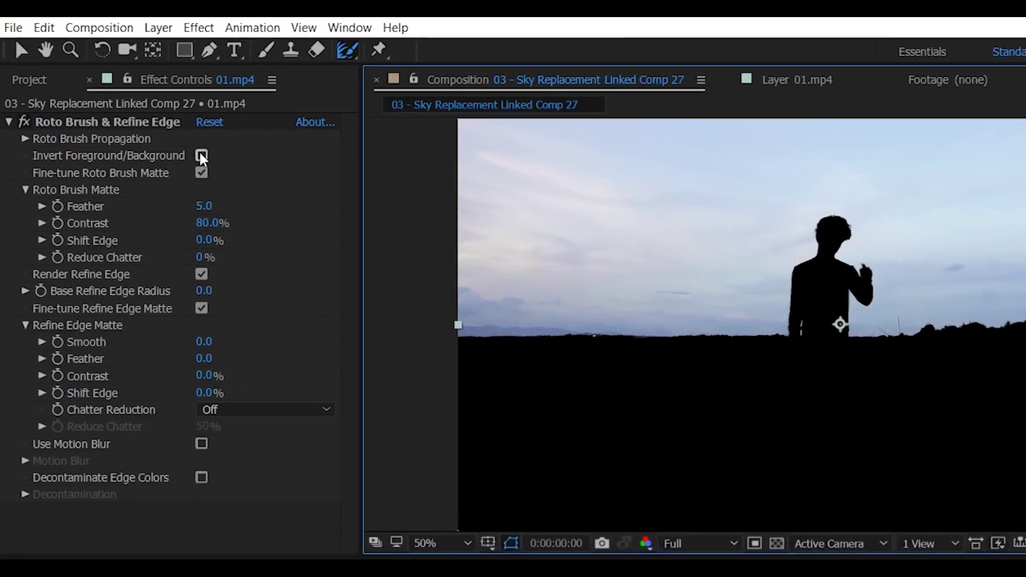
{"action": "left_click", "coordinate": [137, 112]}
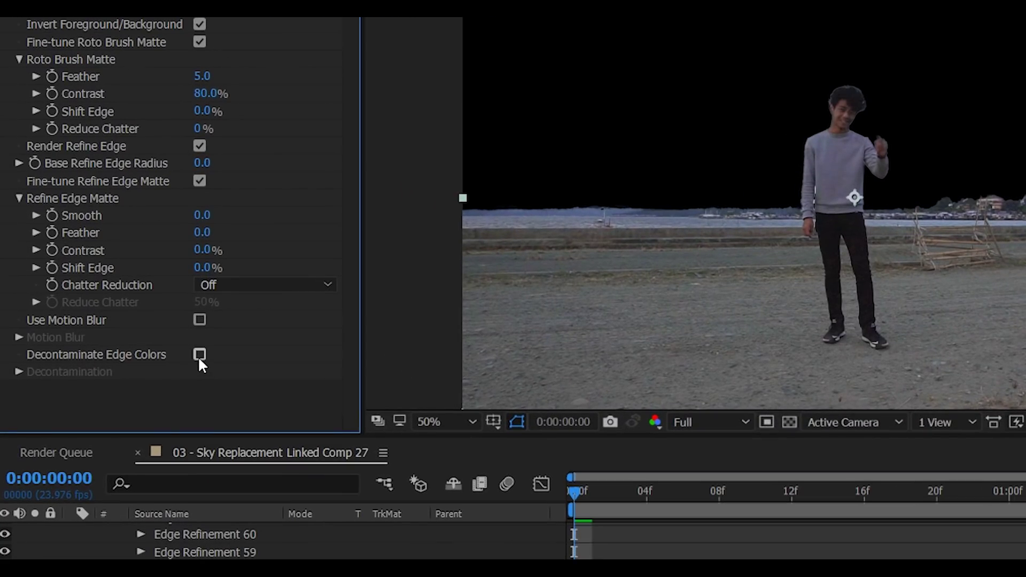
{"action": "left_click", "coordinate": [138, 333]}
{"action": "left_click", "coordinate": [199, 319]}
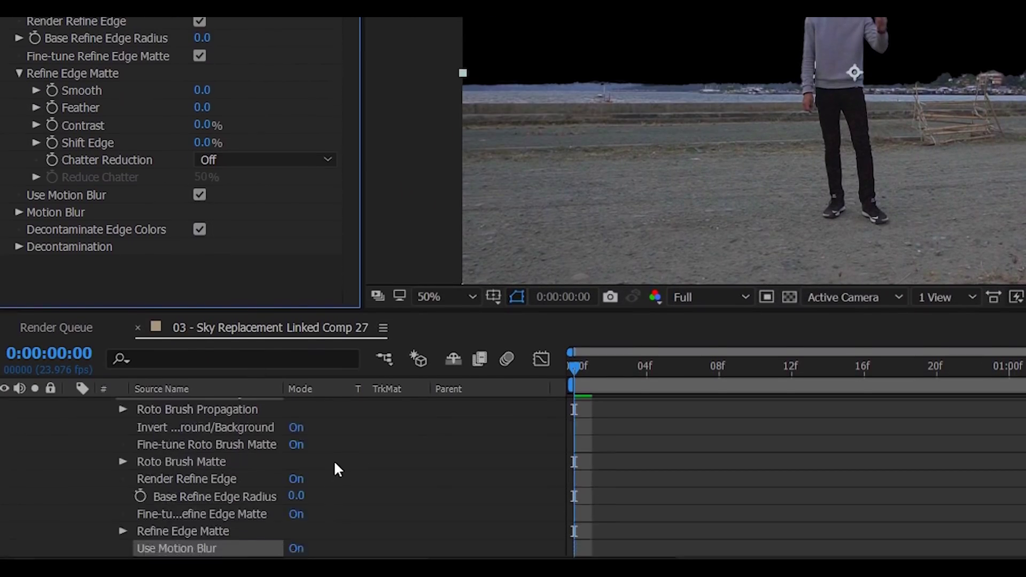
Step: Make the Nightlapse stars layer visible and scrub to frame 18 to check the composite
{"action": "scroll", "coordinate": [337, 469], "scroll_direction": "up", "scroll_amount": 3}
{"action": "left_click", "coordinate": [71, 406]}
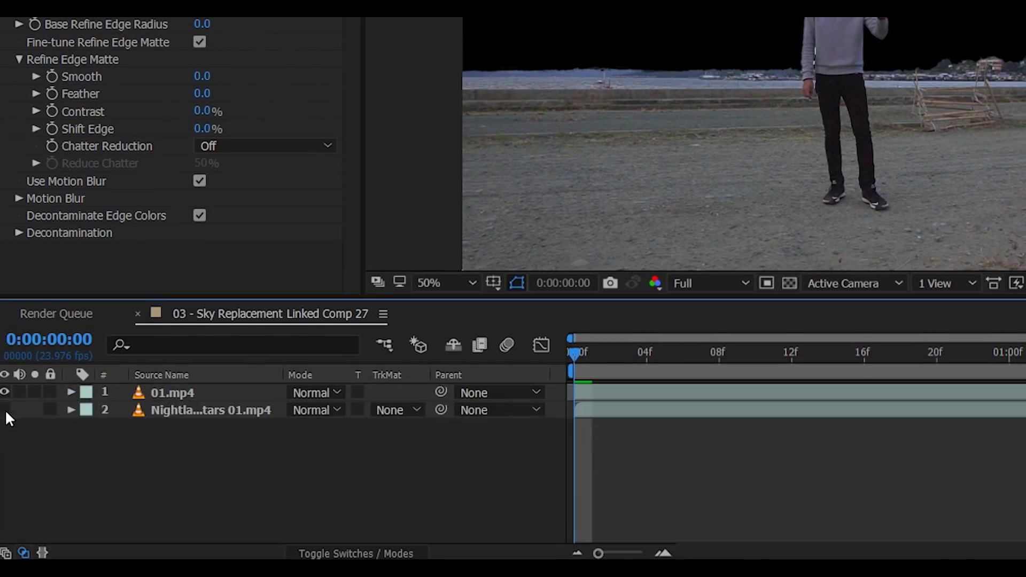
{"action": "left_click", "coordinate": [206, 411]}
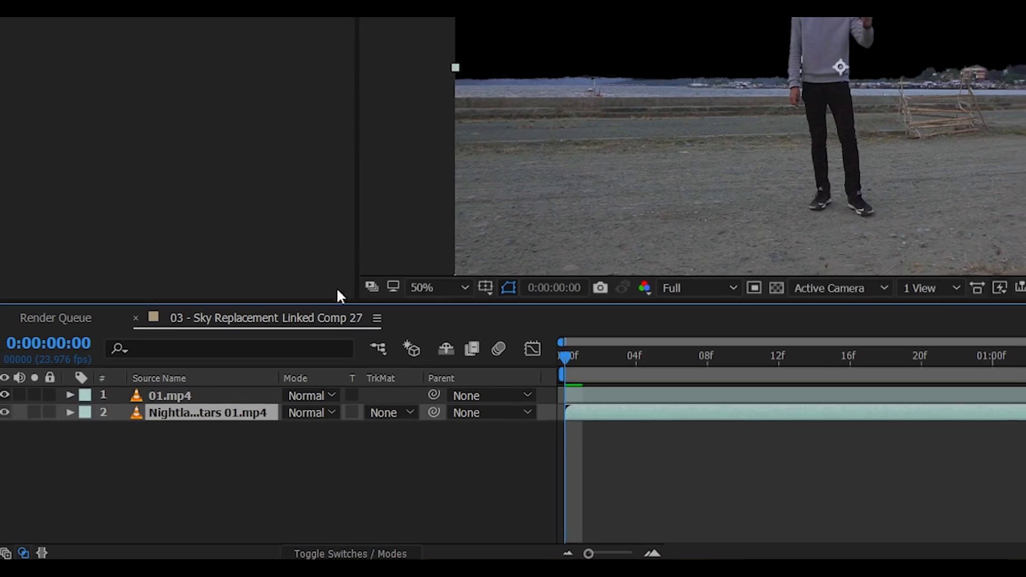
{"action": "left_click", "coordinate": [6, 409]}
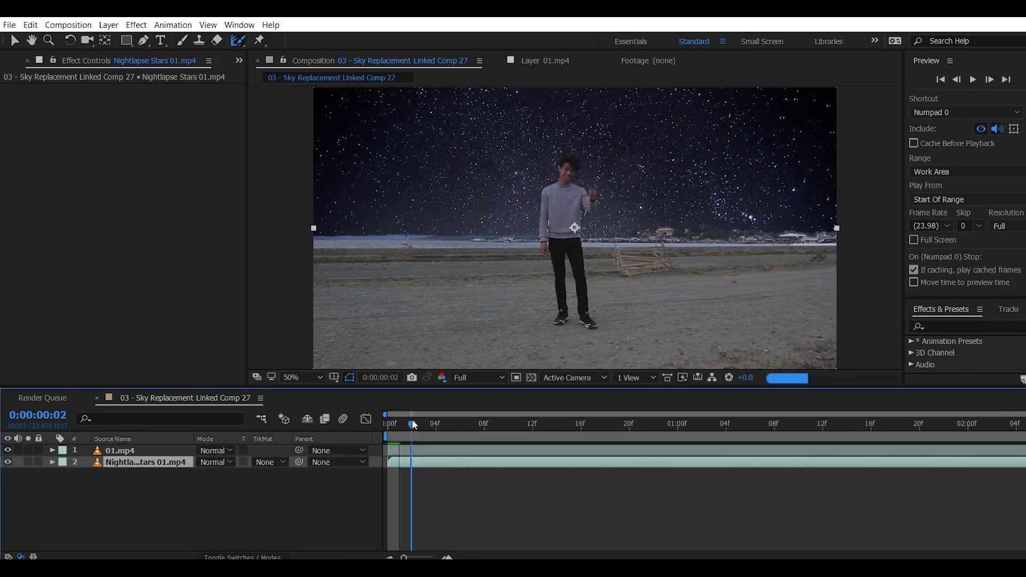
{"action": "left_click_drag", "start_coordinate": [412, 425], "coordinate": [477, 422]}
{"action": "left_click", "coordinate": [605, 423]}
{"action": "left_click", "coordinate": [703, 485]}
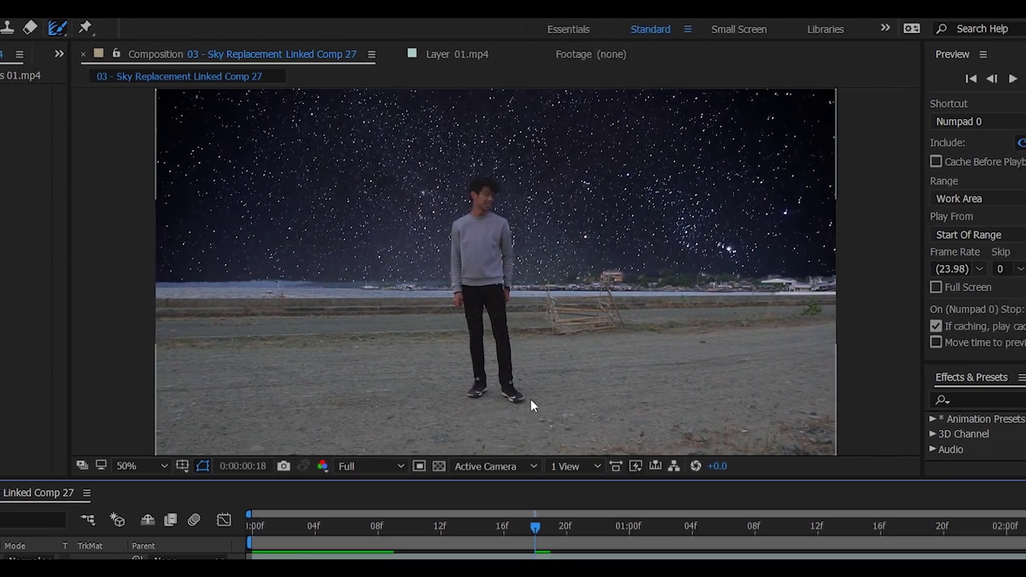
Step: Apply Curves to 01.mp4, lower the RGB curve, and switch to the Blue channel
{"action": "left_click", "coordinate": [931, 401]}
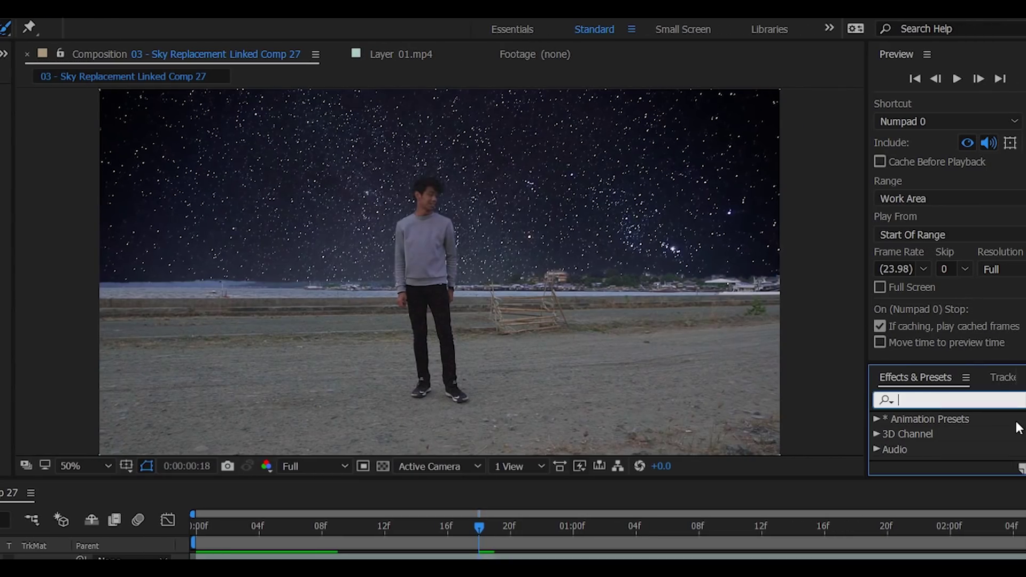
{"action": "type", "text": "curves"}
{"action": "left_click_drag", "start_coordinate": [963, 422], "coordinate": [496, 483]}
{"action": "left_click_drag", "start_coordinate": [593, 439], "coordinate": [209, 419]}
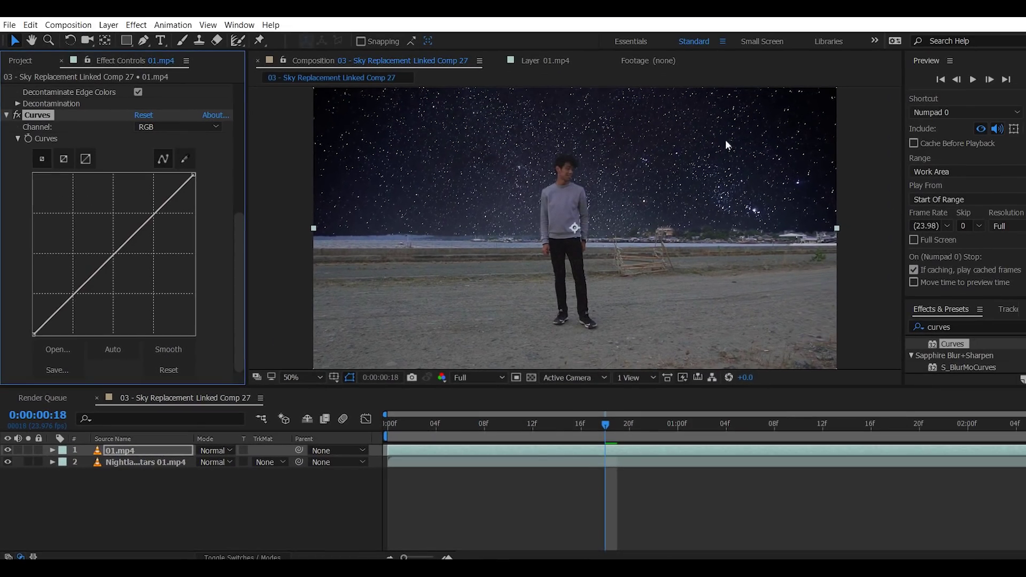
{"action": "left_click_drag", "start_coordinate": [123, 257], "coordinate": [126, 266]}
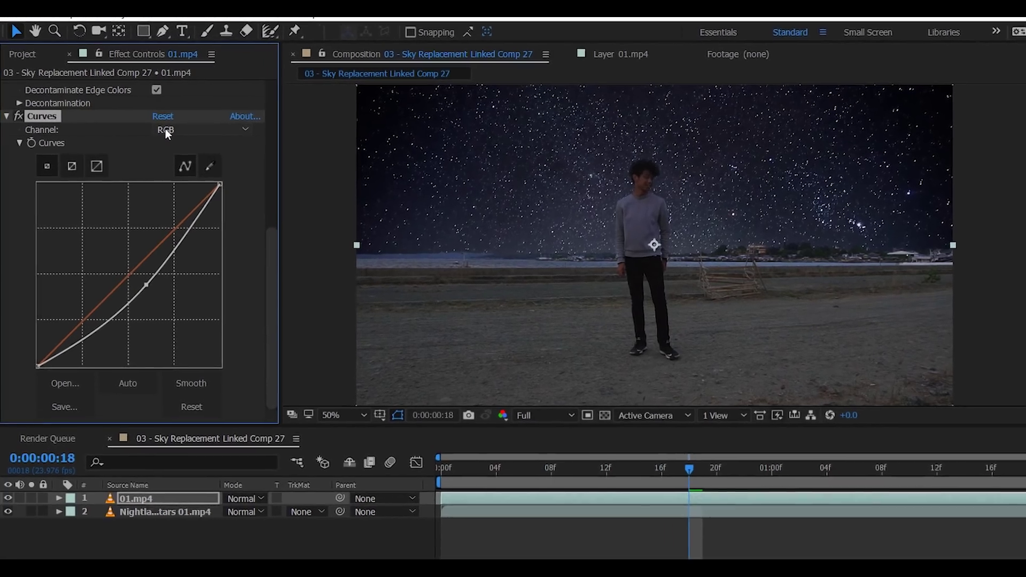
{"action": "left_click", "coordinate": [152, 127]}
{"action": "left_click", "coordinate": [160, 172]}
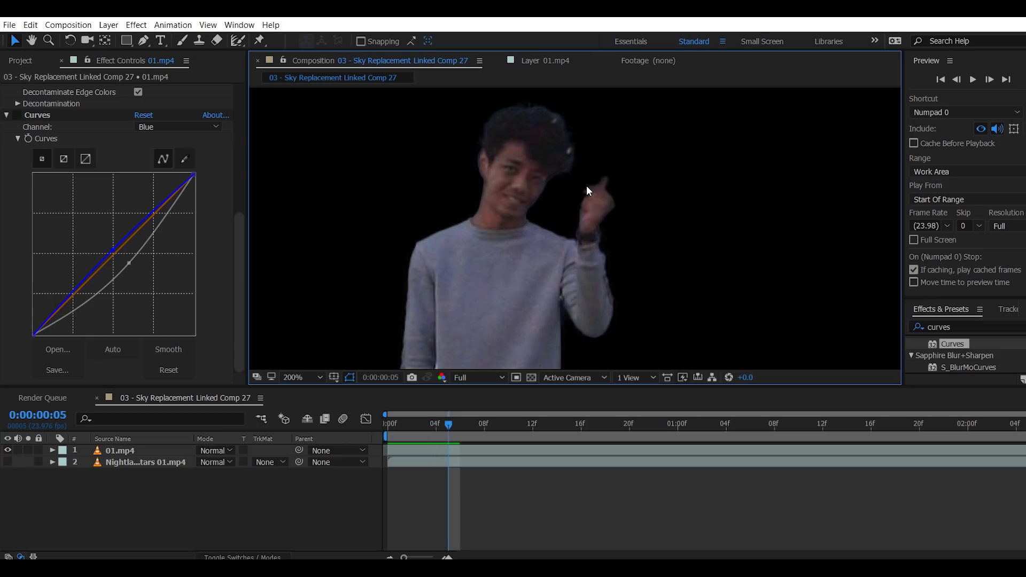
Step: Turn off the Roto Brush and Curves effects on the beach layer
{"action": "key", "text": "Page_Down"}
{"action": "scroll", "coordinate": [566, 229], "scroll_direction": "down", "scroll_amount": 2}
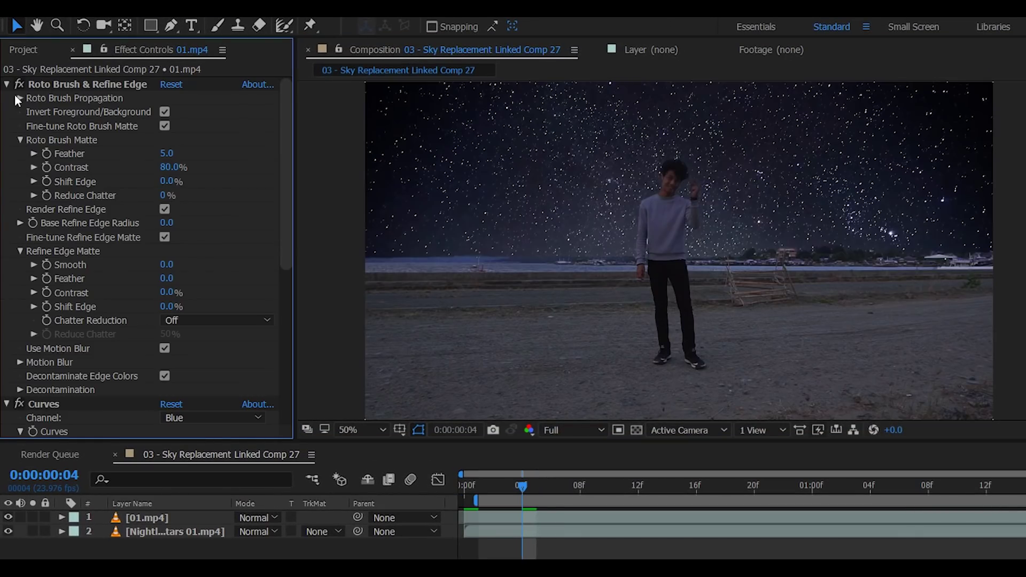
{"action": "left_click", "coordinate": [19, 84]}
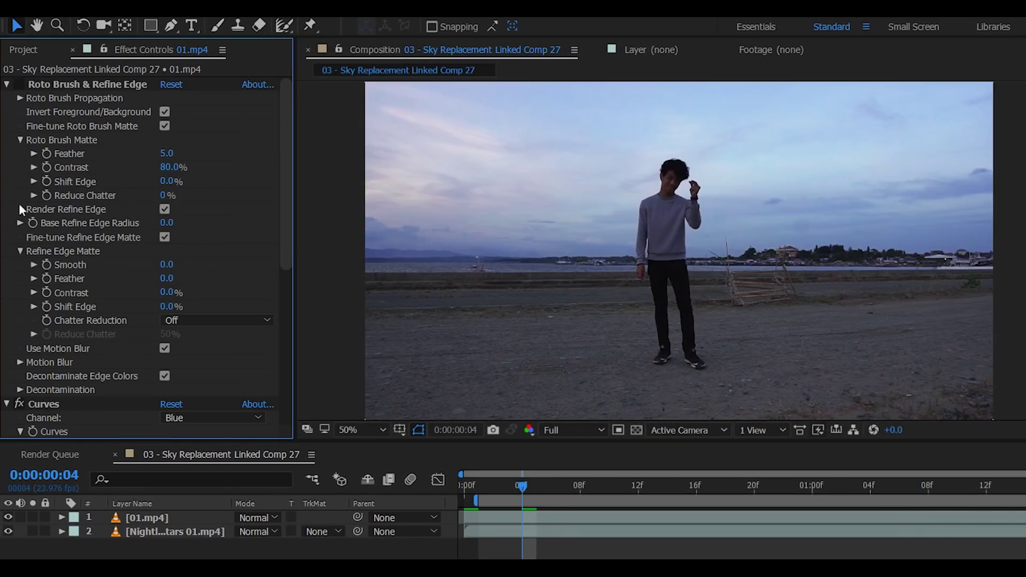
{"action": "left_click", "coordinate": [19, 403]}
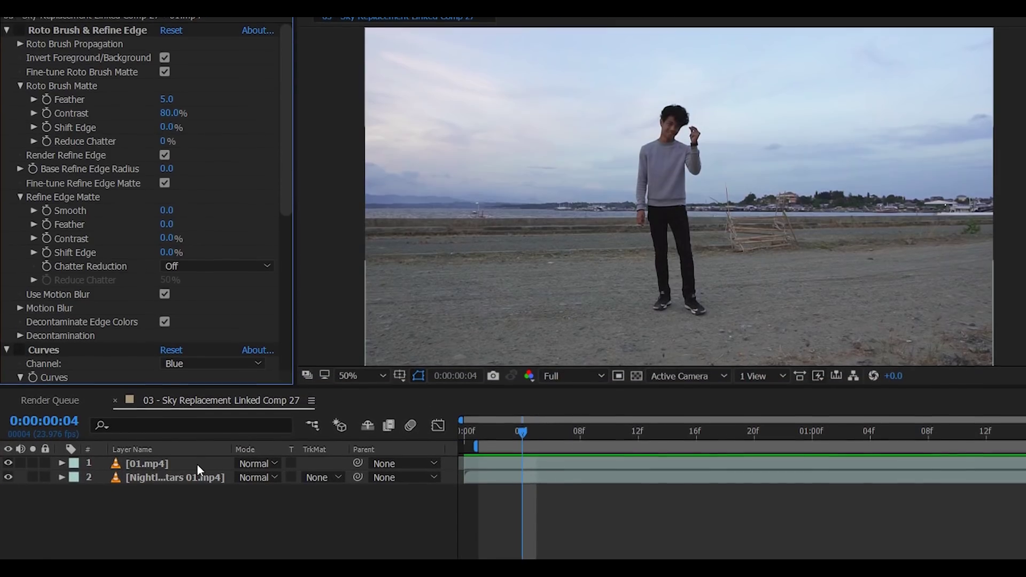
Step: Duplicate the 01.mp4 layer and rename the copy 'Base'
{"action": "left_click", "coordinate": [198, 464]}
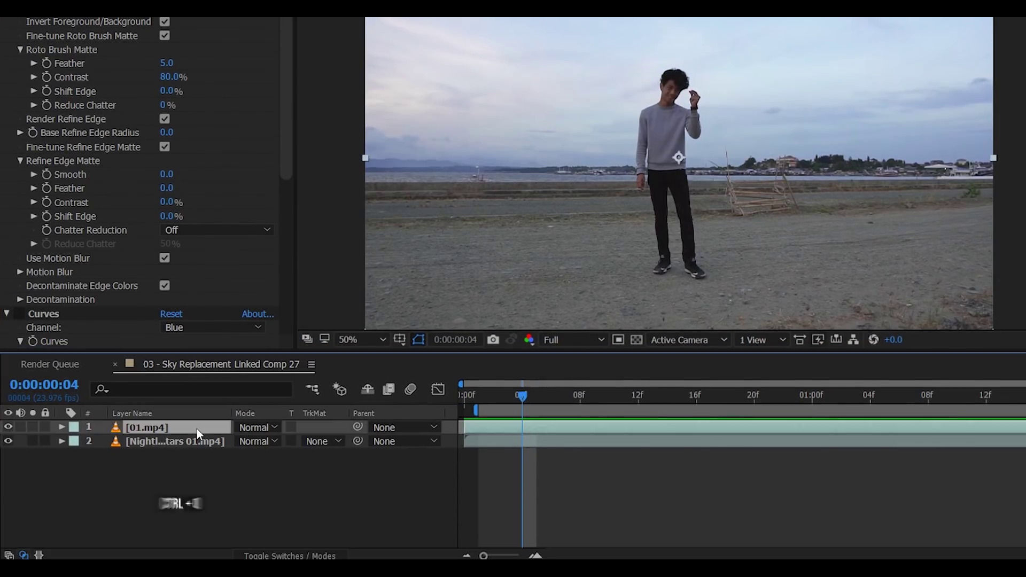
{"action": "key", "text": "ctrl+d"}
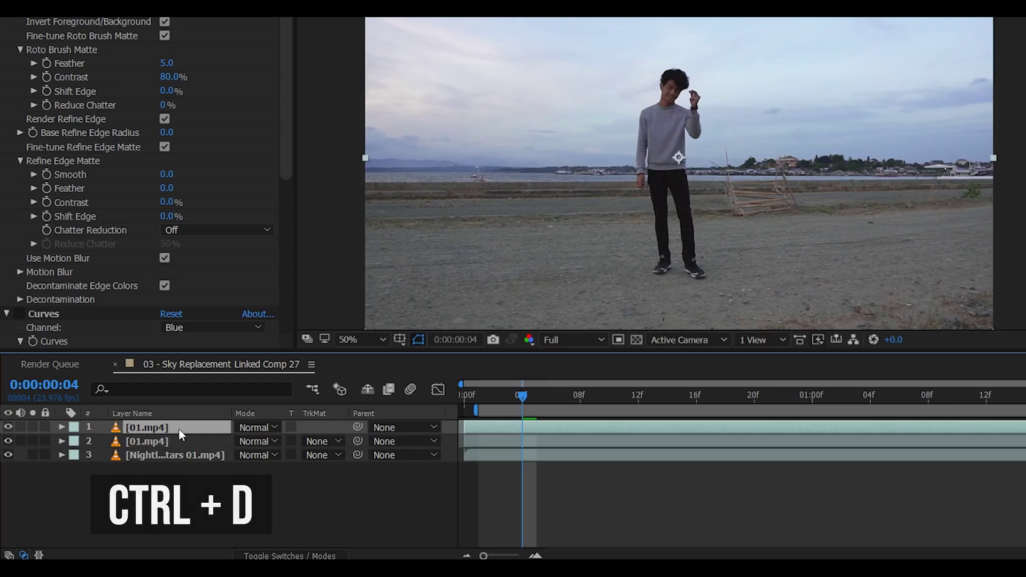
{"action": "right_click", "coordinate": [178, 428]}
{"action": "left_click", "coordinate": [312, 555]}
{"action": "type", "text": "Base"}
{"action": "key", "text": "Return"}
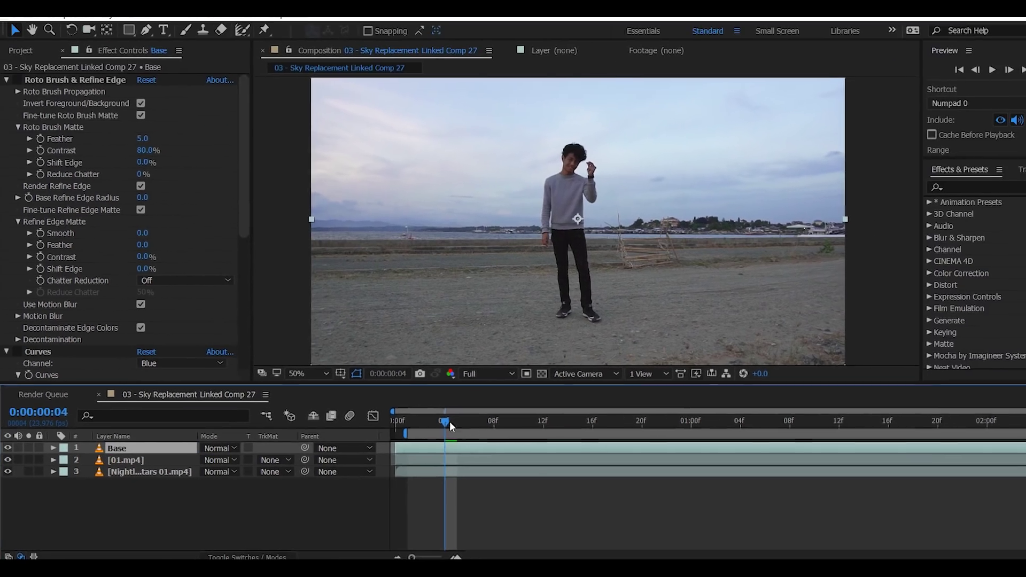
Step: Split the Base layer around 0:00:01:11, delete the later part, and return to frame 20
{"action": "left_click_drag", "start_coordinate": [536, 394], "coordinate": [633, 405]}
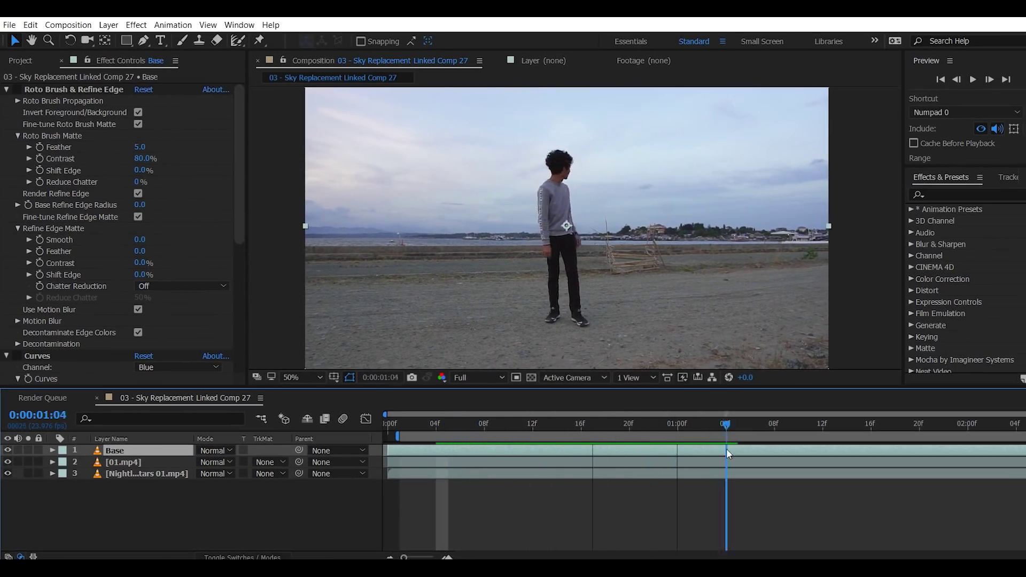
{"action": "key", "text": "Page_Down"}
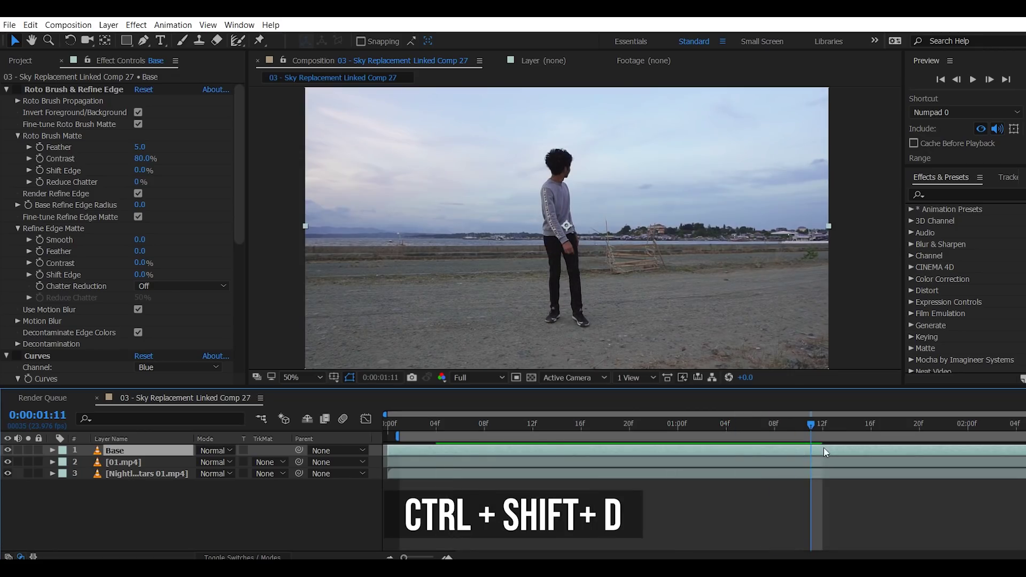
{"action": "key", "text": "ctrl+shift+d"}
{"action": "key", "text": "Delete"}
{"action": "left_click_drag", "start_coordinate": [816, 425], "coordinate": [629, 424]}
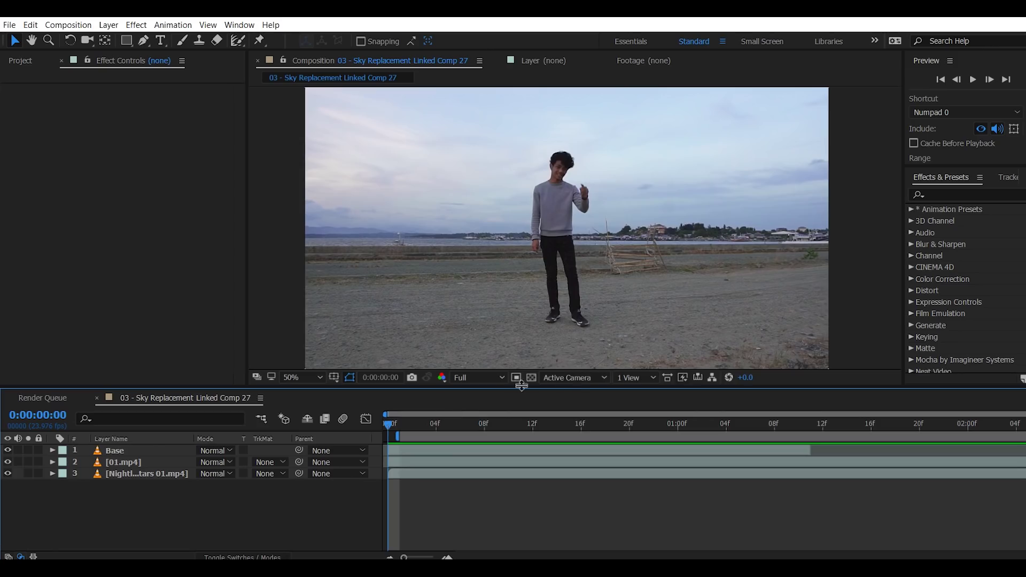
Step: Remove the roto and curves effects from the Base layer
{"action": "left_click", "coordinate": [201, 450]}
{"action": "key", "text": "Delete"}
{"action": "key", "text": "Delete"}
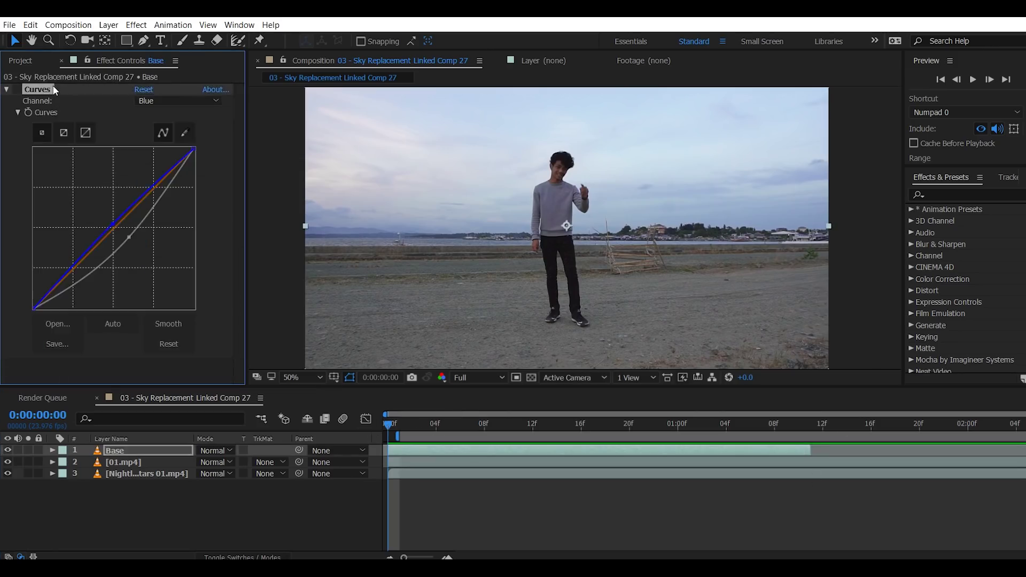
{"action": "left_click", "coordinate": [124, 462]}
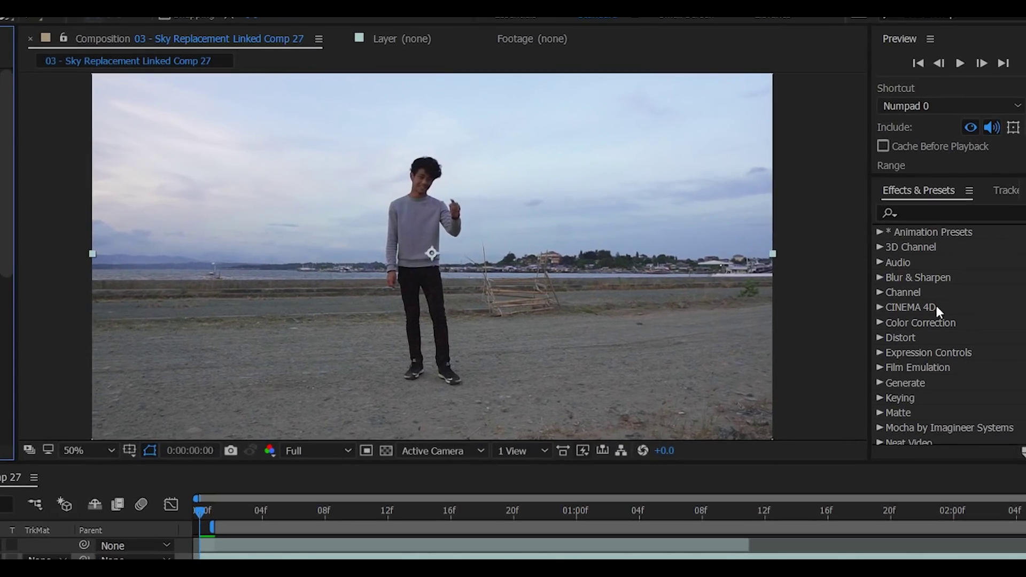
Step: Apply Luma Key to the Base layer with Key Type set to Key Out Brighter
{"action": "left_click", "coordinate": [960, 193]}
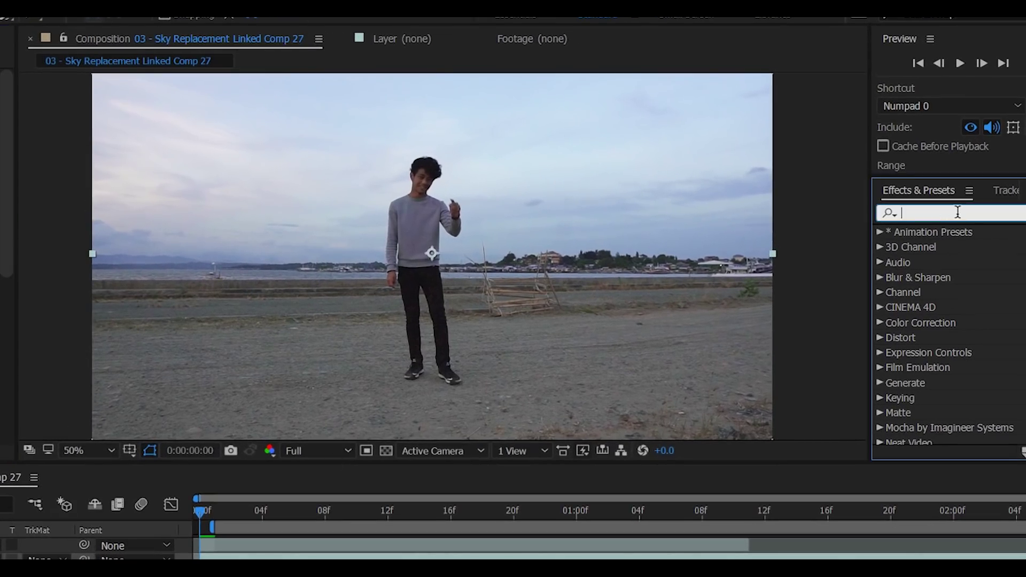
{"action": "type", "text": "luma key"}
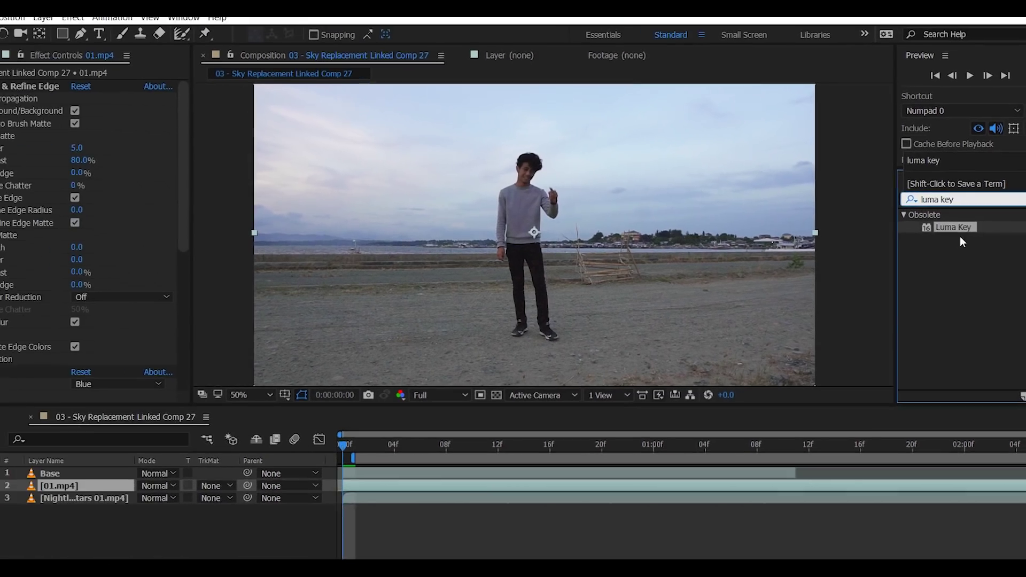
{"action": "left_click_drag", "start_coordinate": [957, 227], "coordinate": [956, 240]}
{"action": "left_click_drag", "start_coordinate": [415, 422], "coordinate": [116, 450]}
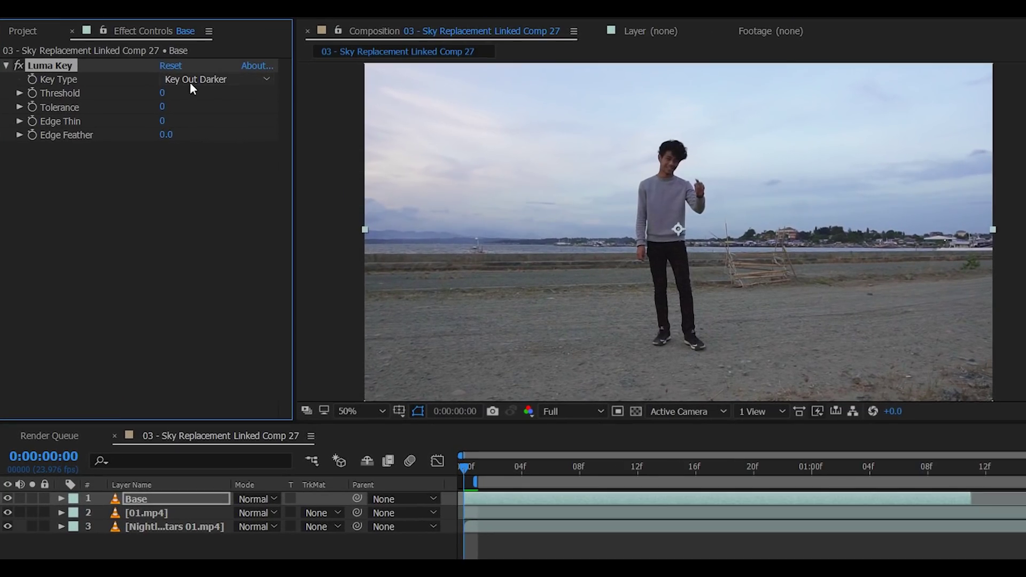
{"action": "left_click", "coordinate": [190, 81]}
{"action": "left_click", "coordinate": [197, 96]}
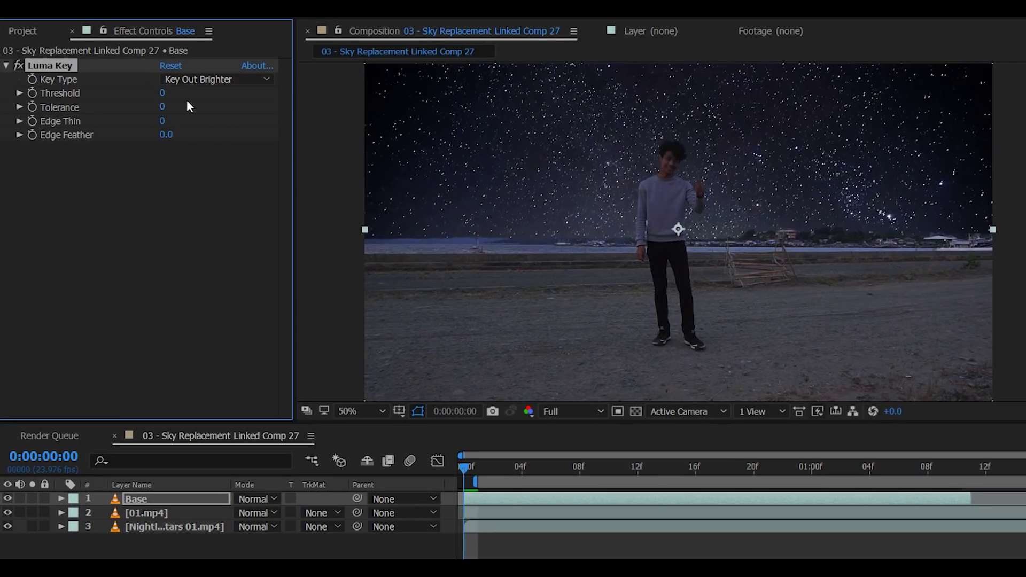
Step: Keyframe Luma Key Threshold from 255 to 0 and preview the day-to-night fade
{"action": "left_click_drag", "start_coordinate": [211, 98], "coordinate": [278, 100]}
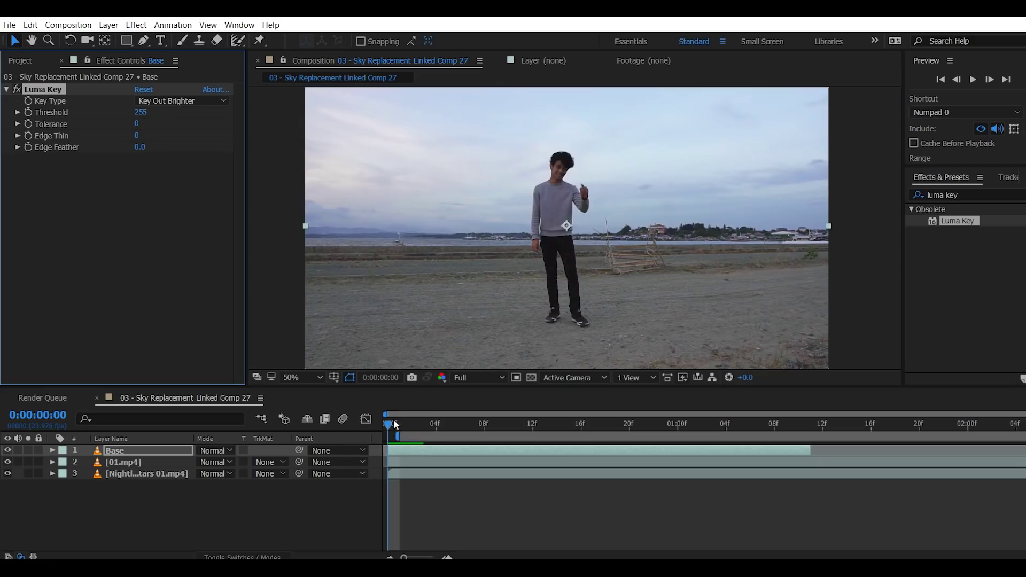
{"action": "left_click_drag", "start_coordinate": [394, 425], "coordinate": [426, 431]}
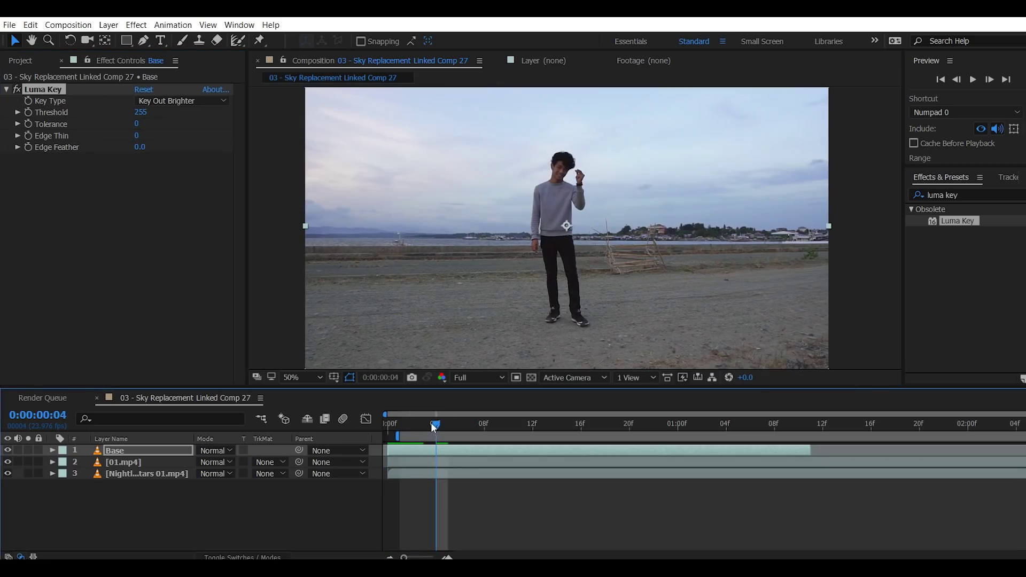
{"action": "left_click", "coordinate": [28, 112]}
{"action": "left_click", "coordinate": [52, 451]}
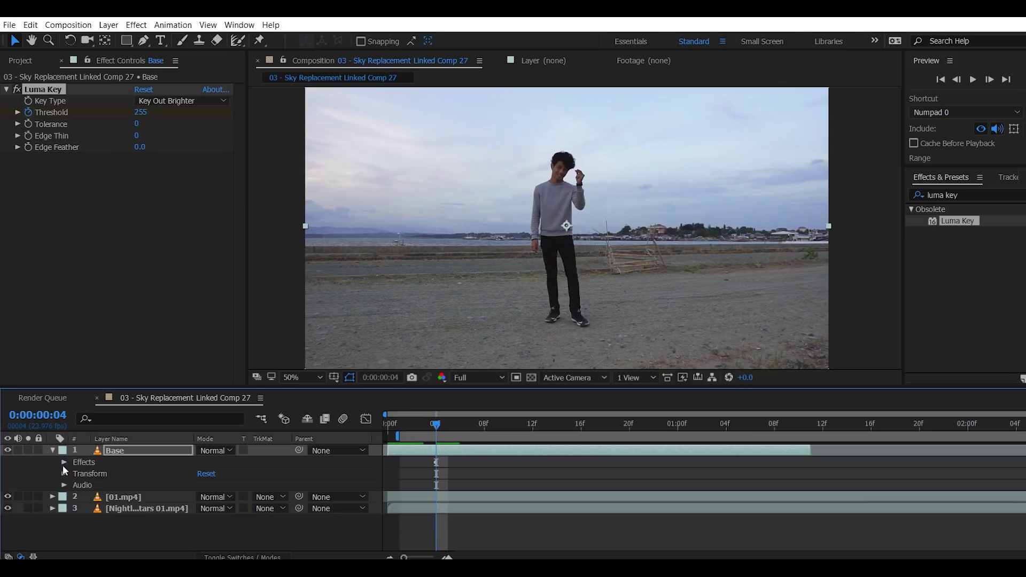
{"action": "left_click", "coordinate": [64, 463]}
{"action": "left_click", "coordinate": [75, 474]}
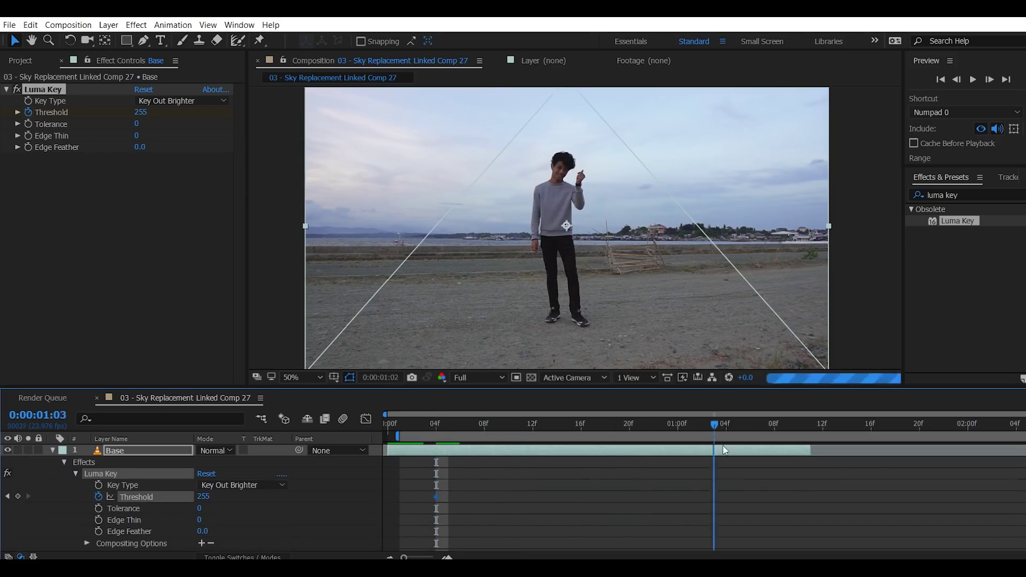
{"action": "key", "text": "Page_Up"}
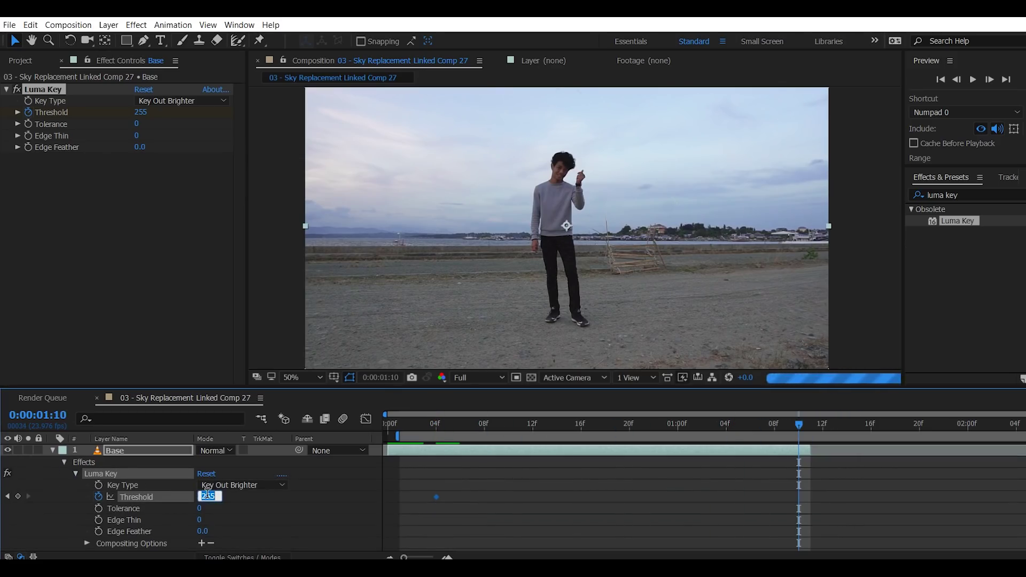
{"action": "type", "text": "0"}
{"action": "key", "text": "Return"}
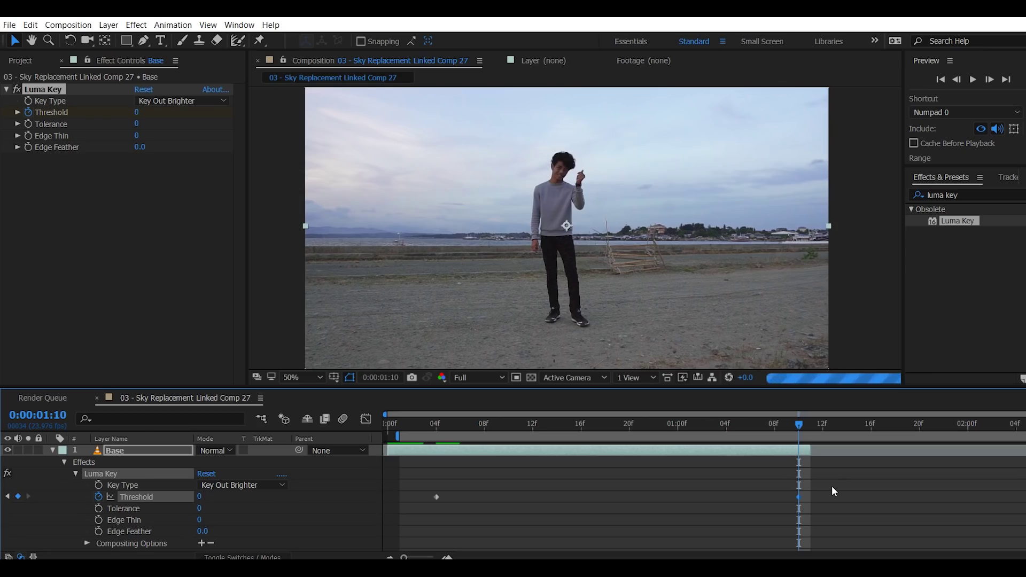
{"action": "key", "text": "space"}
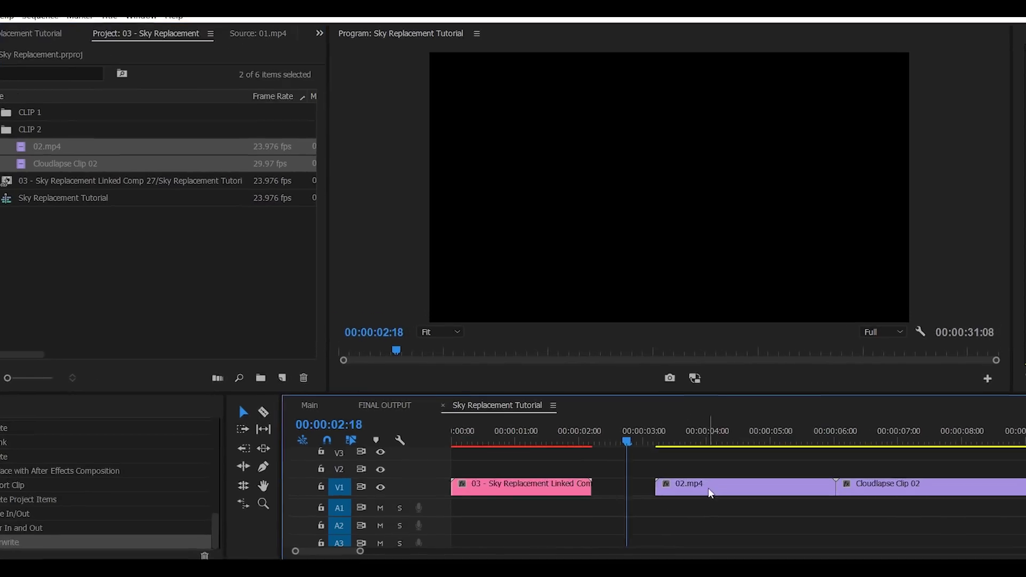
Step: Place Cloudlapse Clip 02 on V2 above 02.mp4 in the sequence
{"action": "left_click", "coordinate": [683, 515]}
{"action": "key", "text": "space"}
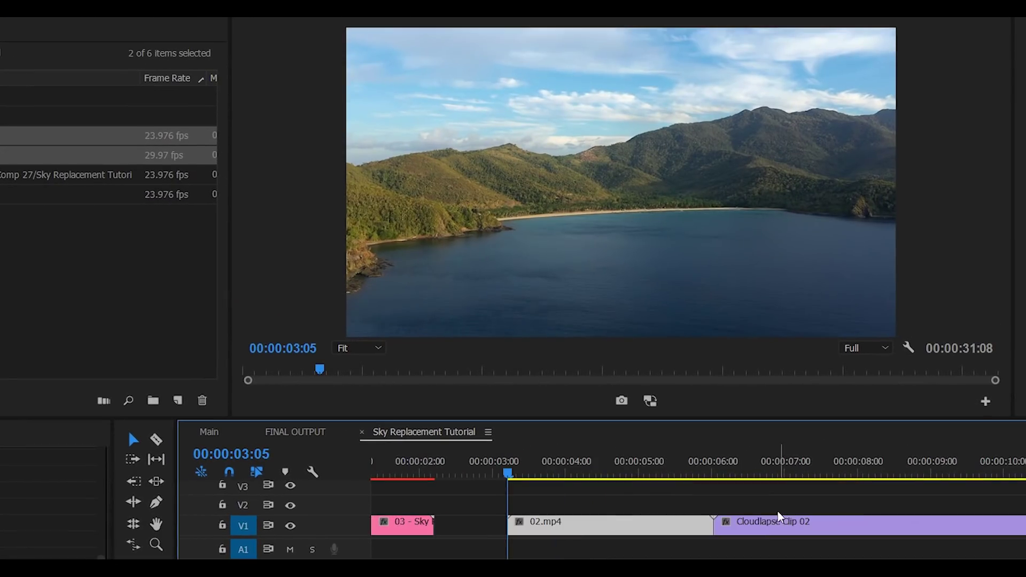
{"action": "scroll", "coordinate": [779, 516], "scroll_direction": "down", "scroll_amount": 2}
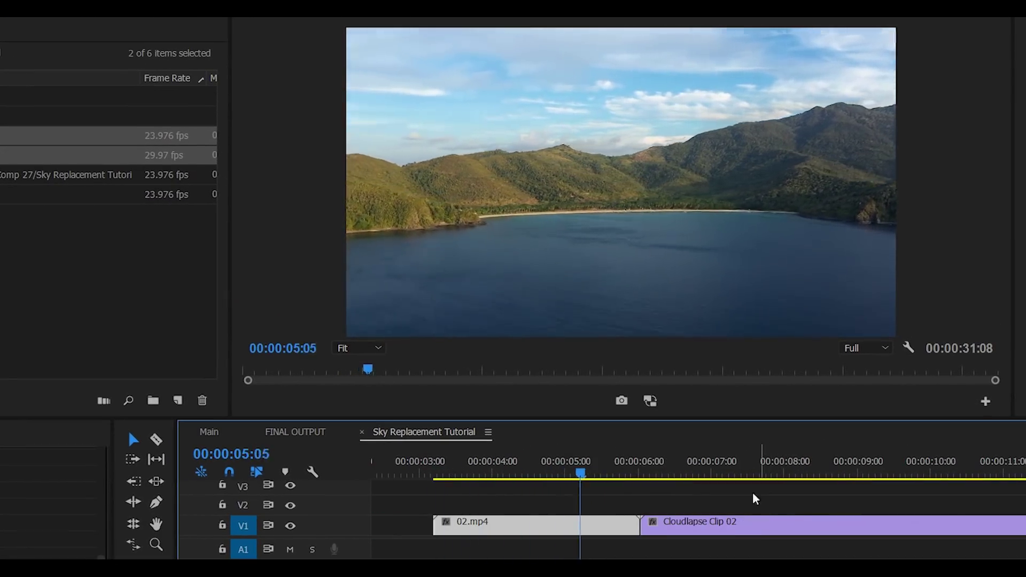
{"action": "scroll", "coordinate": [819, 534], "scroll_direction": "down", "scroll_amount": 7}
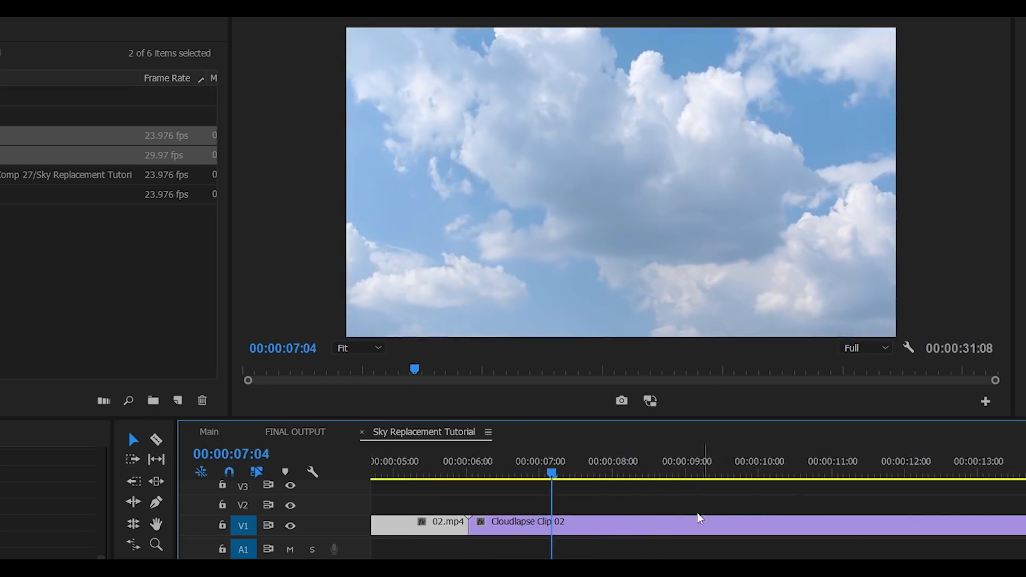
{"action": "key", "text": "backslash"}
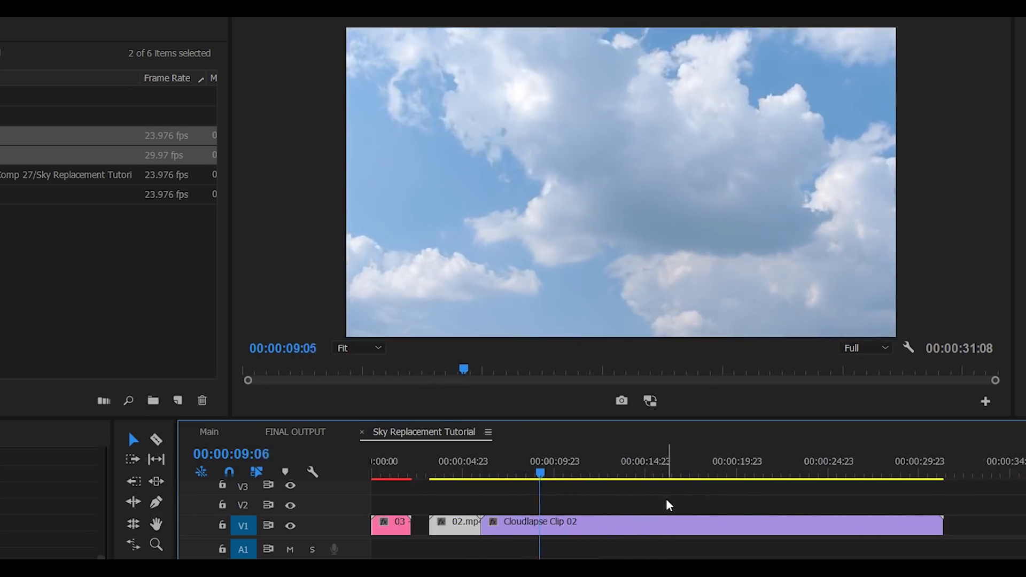
{"action": "key", "text": "space"}
{"action": "left_click_drag", "start_coordinate": [526, 532], "coordinate": [479, 509]}
Step: Trim the cloud clip's end to the playhead and replace both clips with an After Effects composition
{"action": "key", "text": "space"}
{"action": "left_click", "coordinate": [546, 512]}
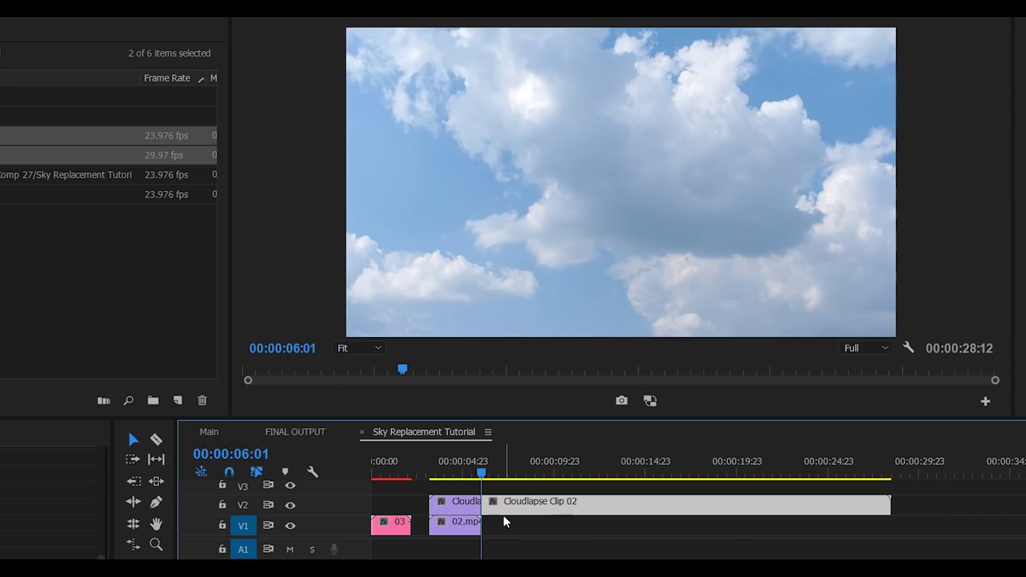
{"action": "key", "text": "w"}
{"action": "key", "text": "j"}
{"action": "right_click", "coordinate": [469, 501]}
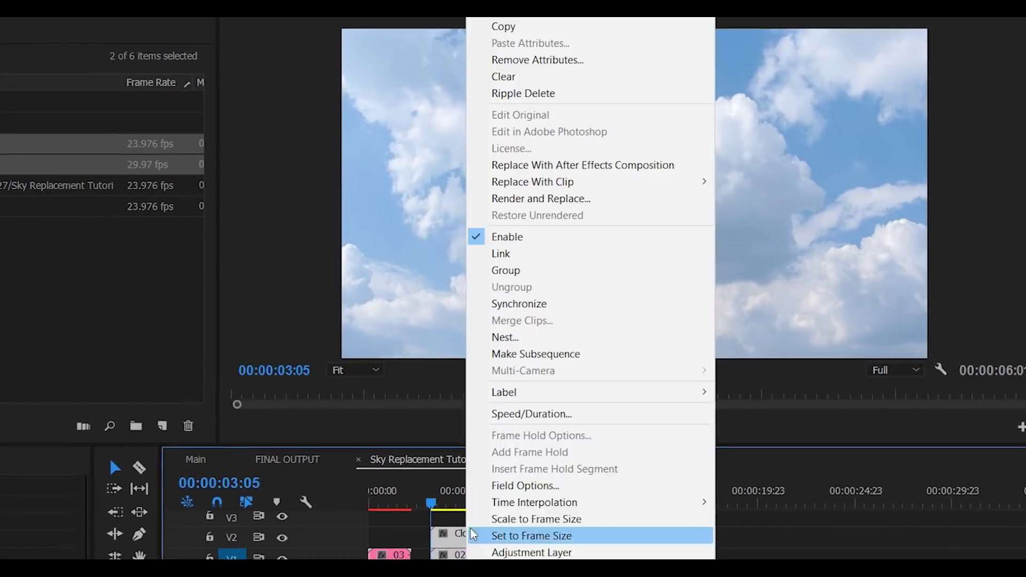
{"action": "left_click", "coordinate": [575, 164]}
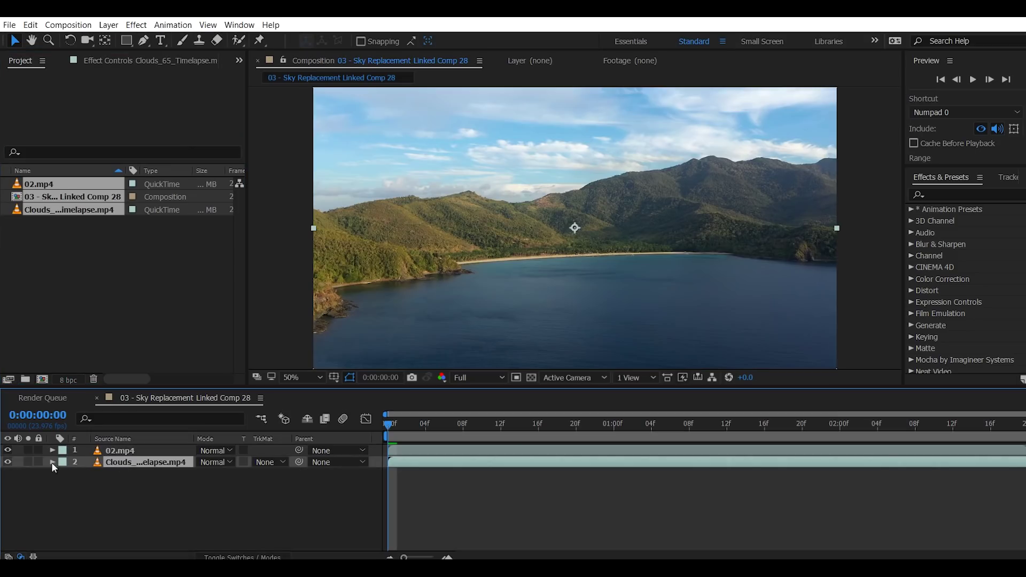
Step: Paint a Roto Brush stroke over the sky in the 02.mp4 layer view
{"action": "left_click", "coordinate": [134, 452]}
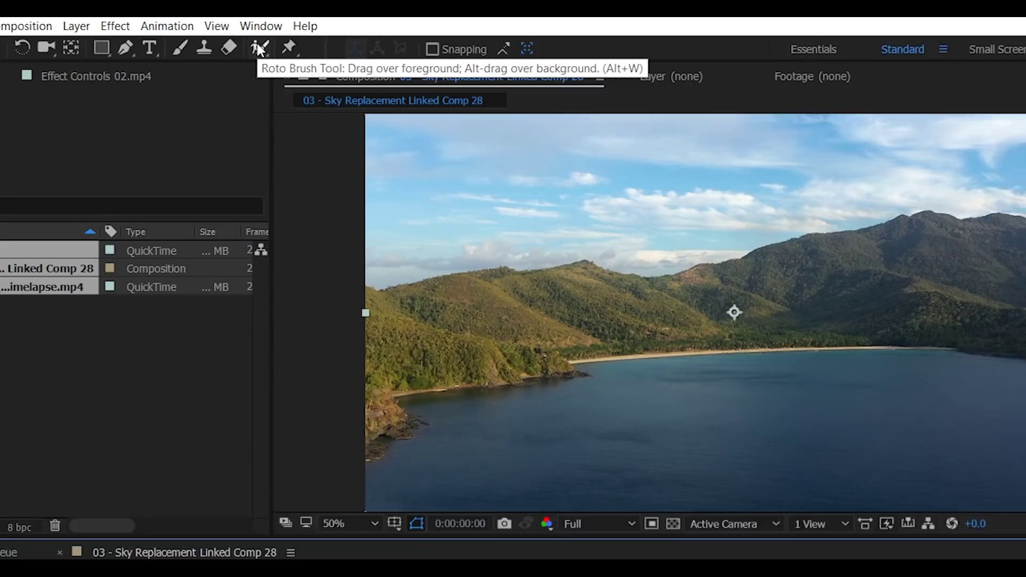
{"action": "left_click", "coordinate": [237, 36]}
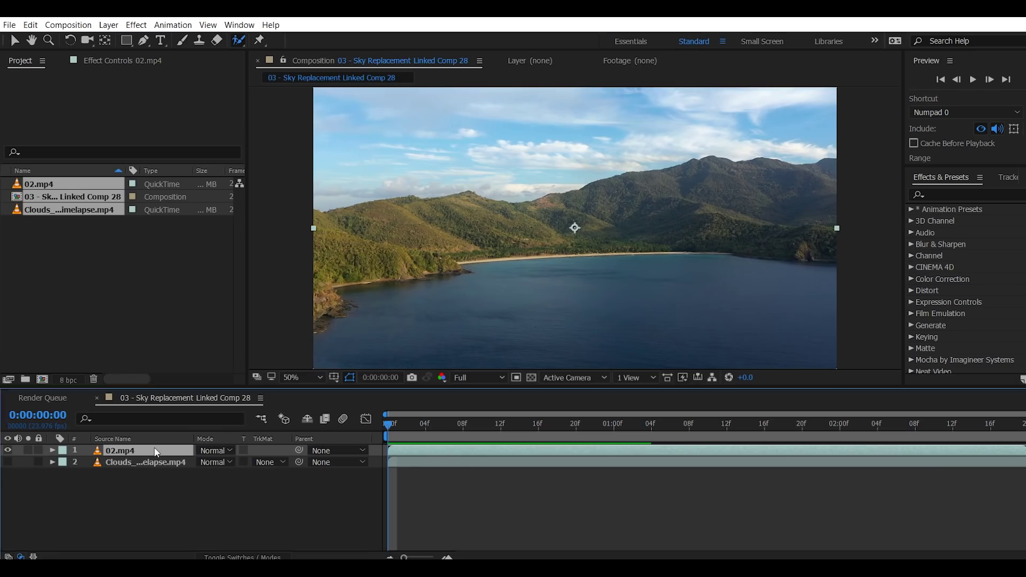
{"action": "double_click", "coordinate": [133, 450]}
{"action": "left_click_drag", "start_coordinate": [371, 111], "coordinate": [629, 88]}
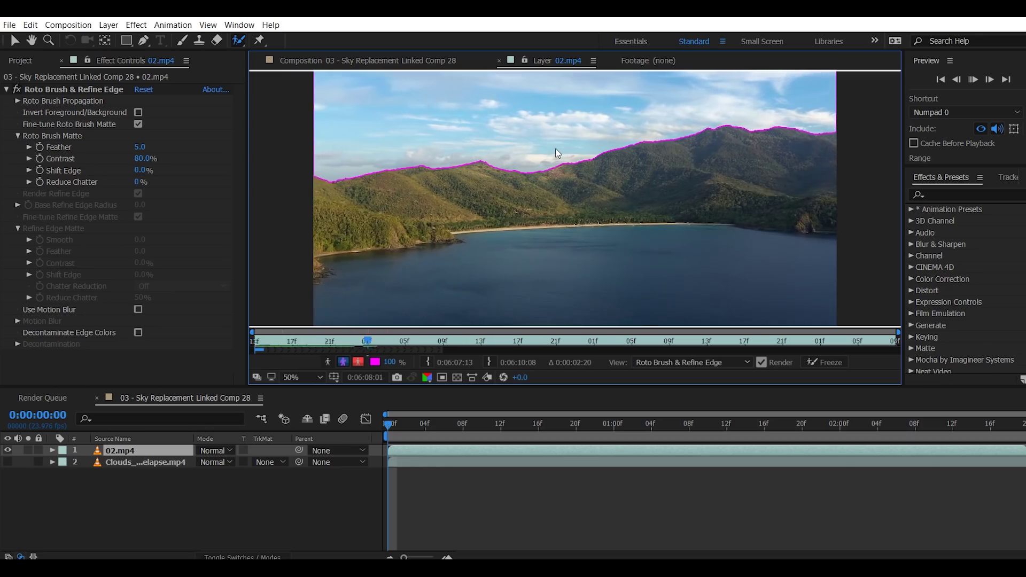
Step: Trace the Refine Edge Tool along the mountain ridgeline on a later frame
{"action": "left_click", "coordinate": [444, 338]}
{"action": "scroll", "coordinate": [577, 202], "scroll_direction": "down", "scroll_amount": 1}
{"action": "key", "text": "shift+/"}
{"action": "key", "text": "Home"}
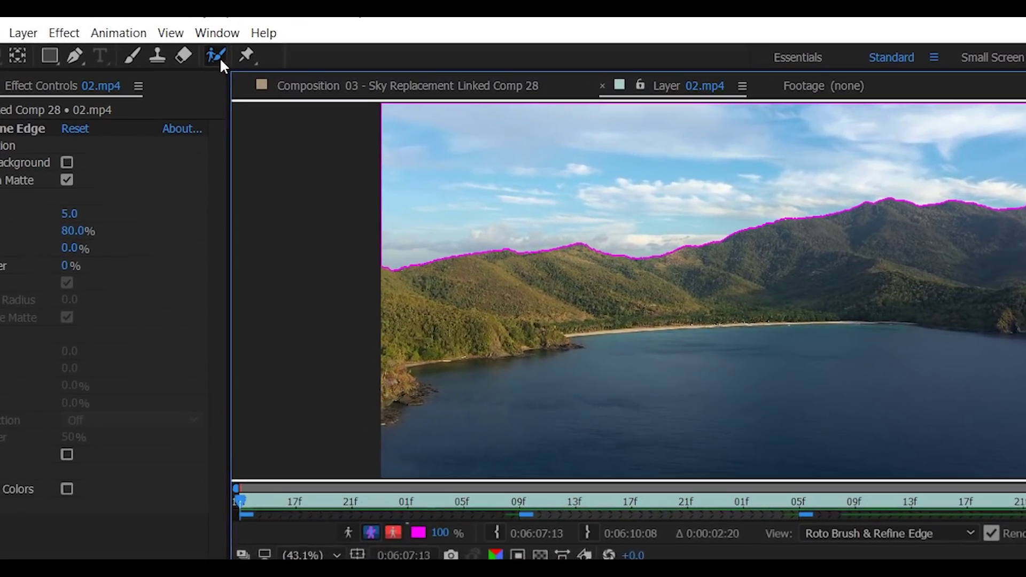
{"action": "left_click_drag", "start_coordinate": [219, 55], "coordinate": [268, 78]}
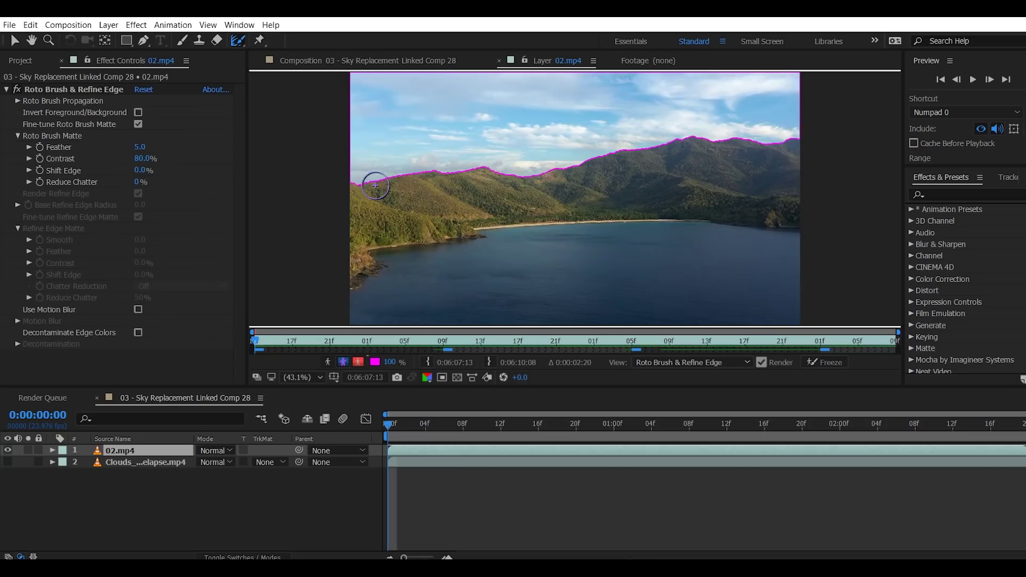
{"action": "scroll", "coordinate": [376, 186], "scroll_direction": "up", "scroll_amount": 5}
{"action": "left_click_drag", "start_coordinate": [344, 140], "coordinate": [529, 207]}
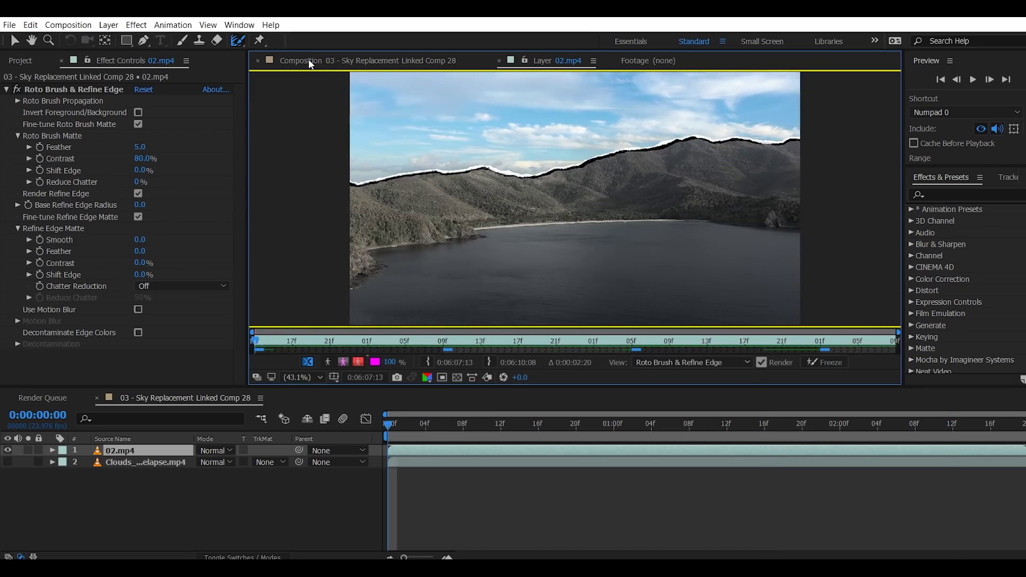
Step: Invert the 02.mp4 roto matte and enable motion blur so clouds show above the ridge
{"action": "left_click", "coordinate": [306, 61]}
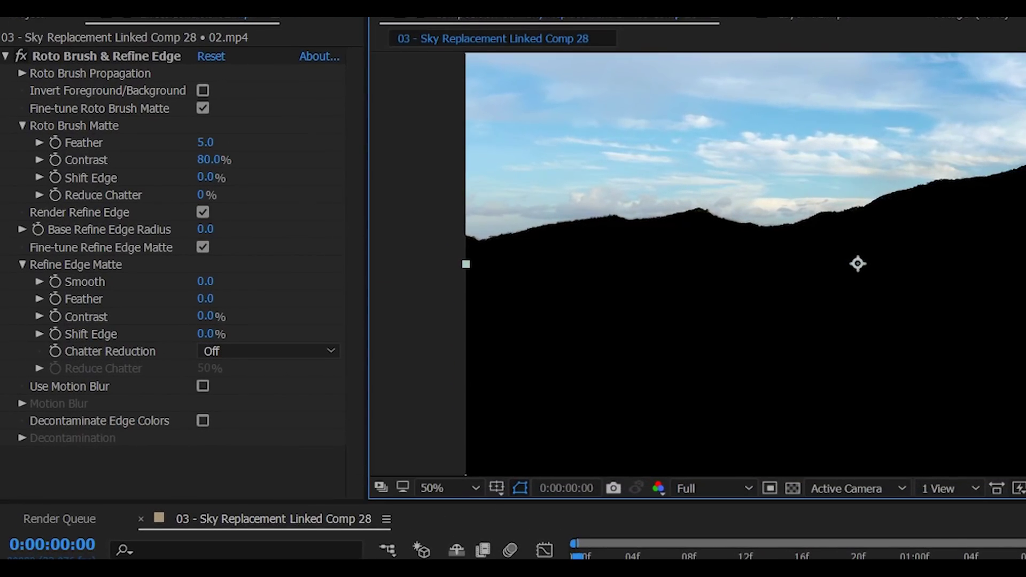
{"action": "left_click", "coordinate": [203, 89]}
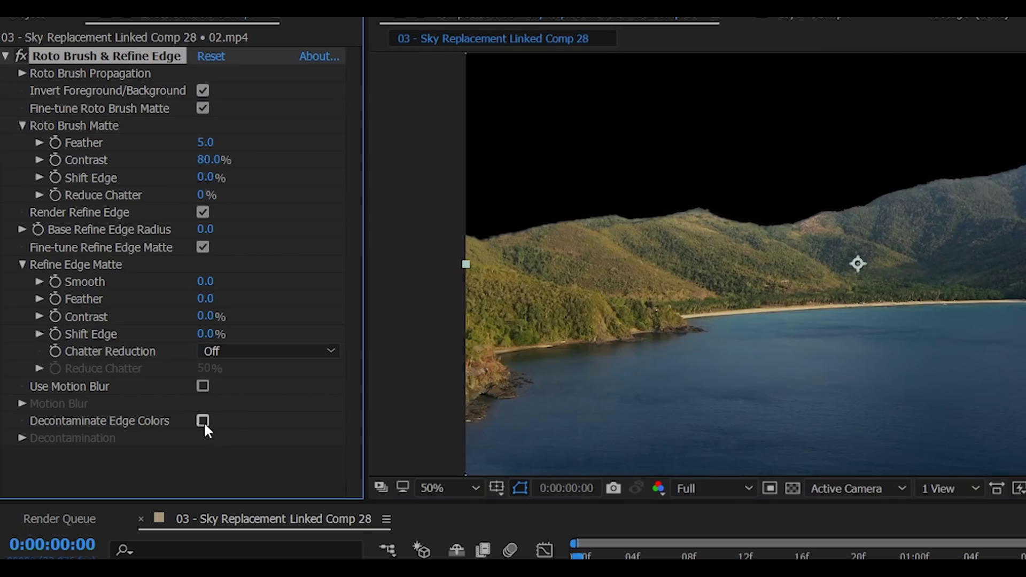
{"action": "left_click", "coordinate": [202, 386]}
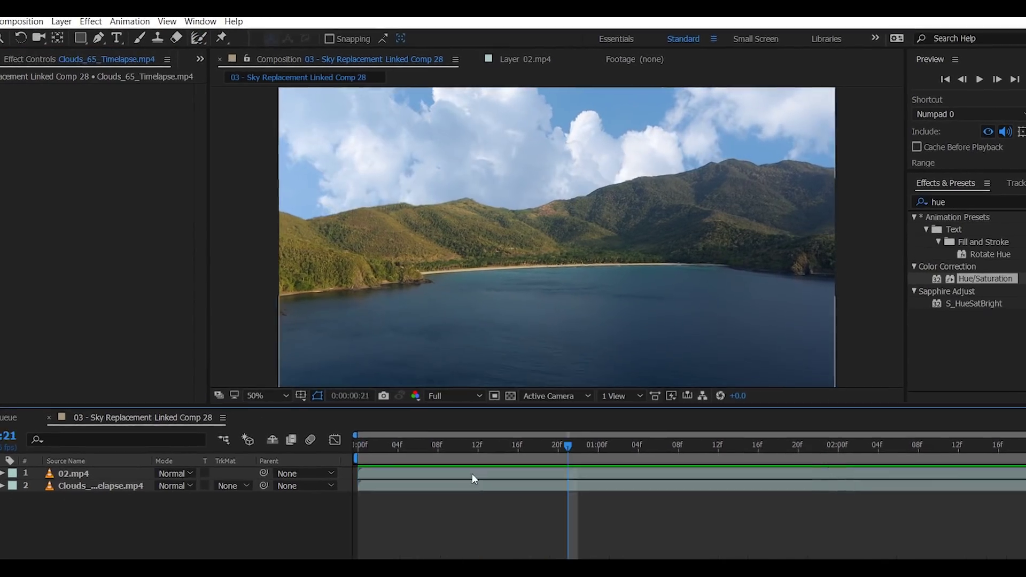
{"action": "left_click", "coordinate": [585, 428]}
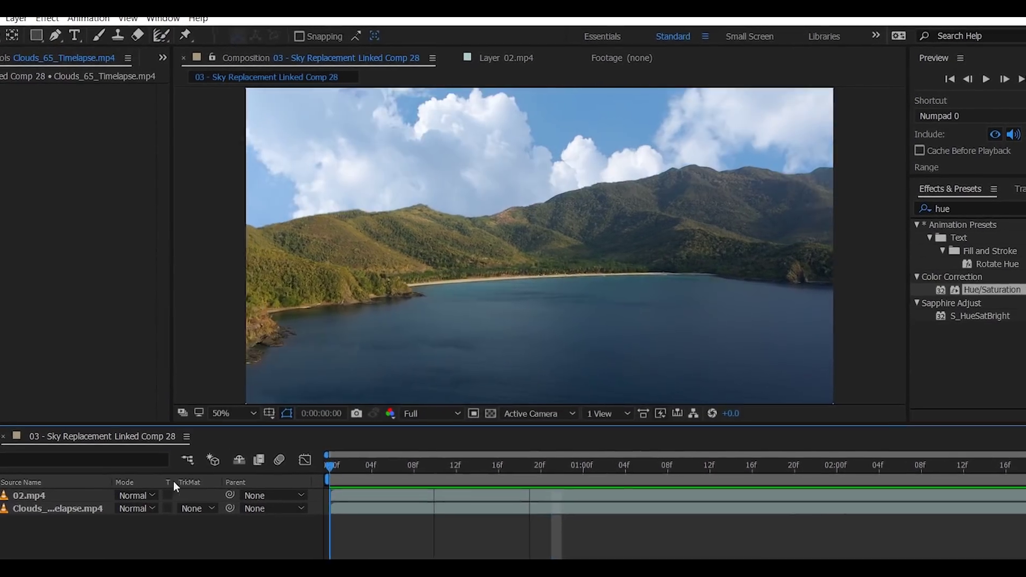